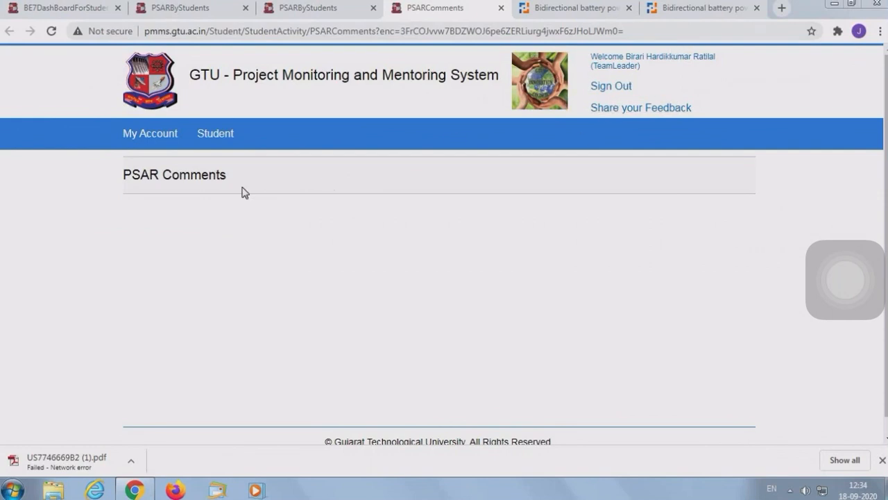
Open the PSAR list from the student activity status and open the saved Bidirectional battery power inverter report for updating
mouse_move(219, 137)
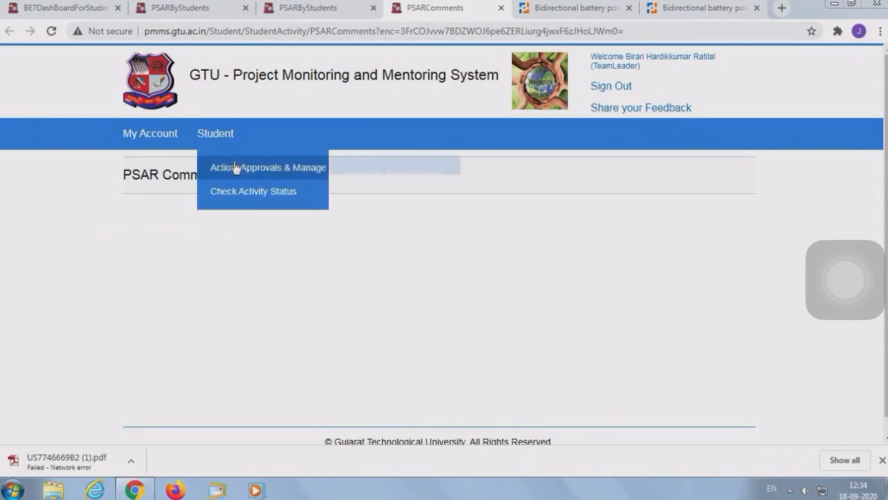
mouse_move(244, 192)
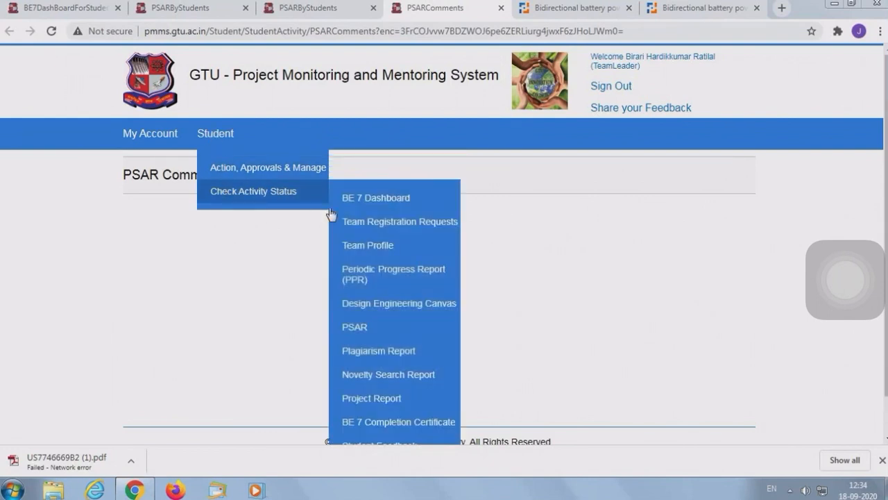
click(353, 329)
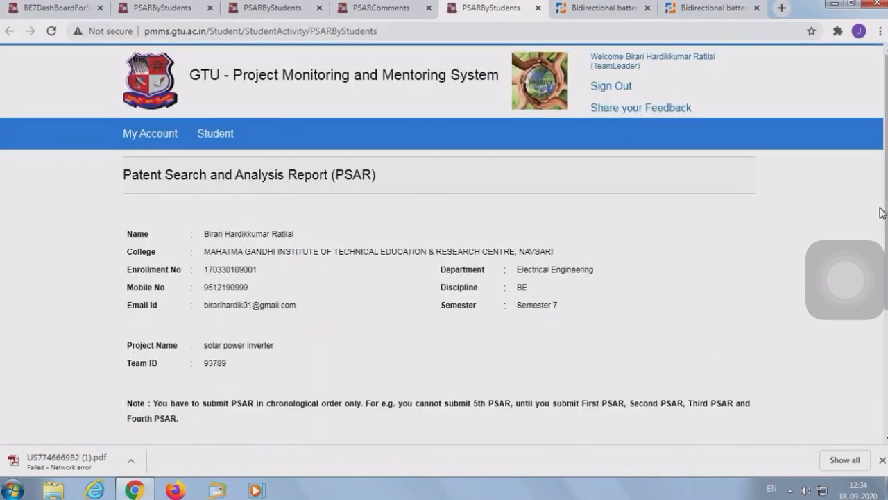
scroll(883, 349, down, 1)
scroll(883, 349, down, 3)
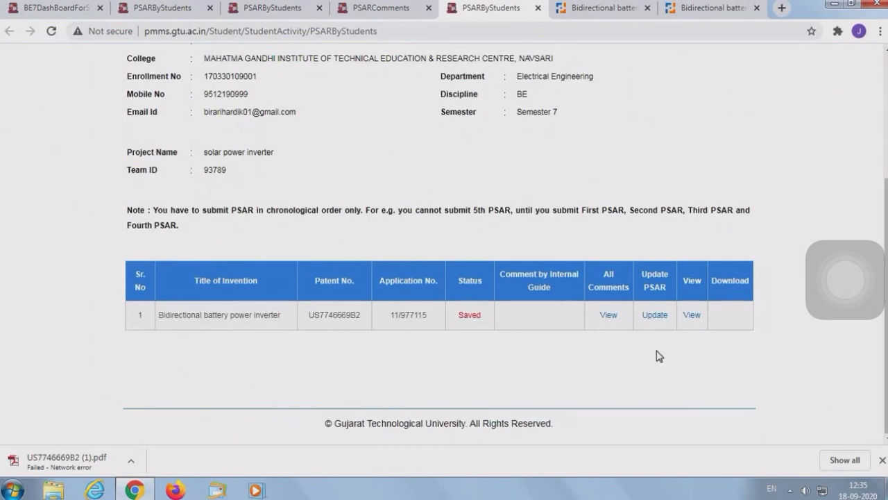
click(654, 316)
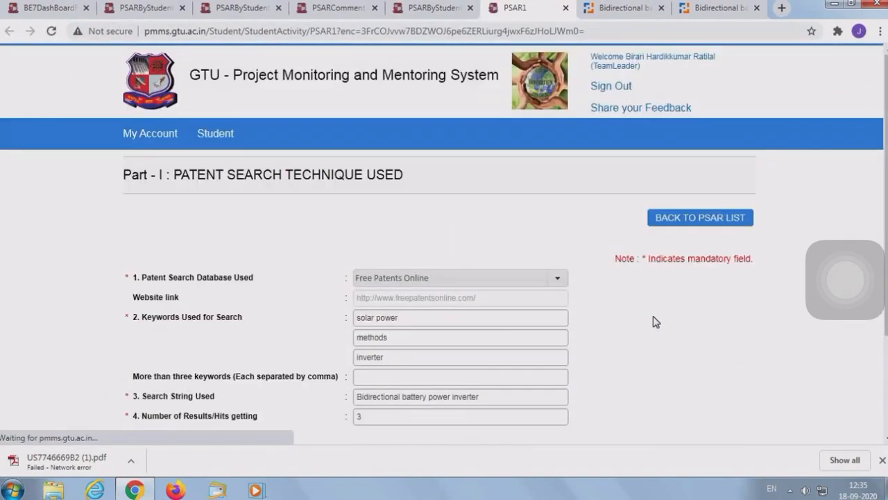
Review the available patent search database options in Part I, keeping Free Patents Online selected
drag(886, 198, 886, 232)
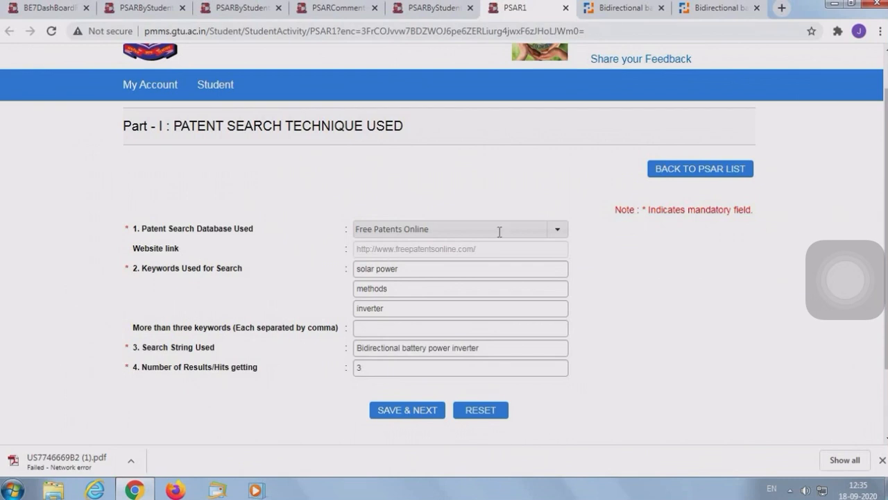
click(559, 231)
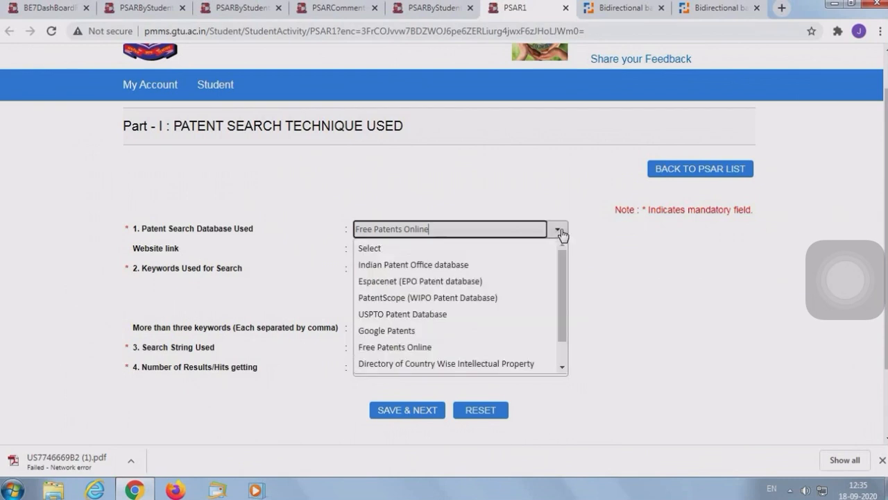
drag(564, 268, 562, 298)
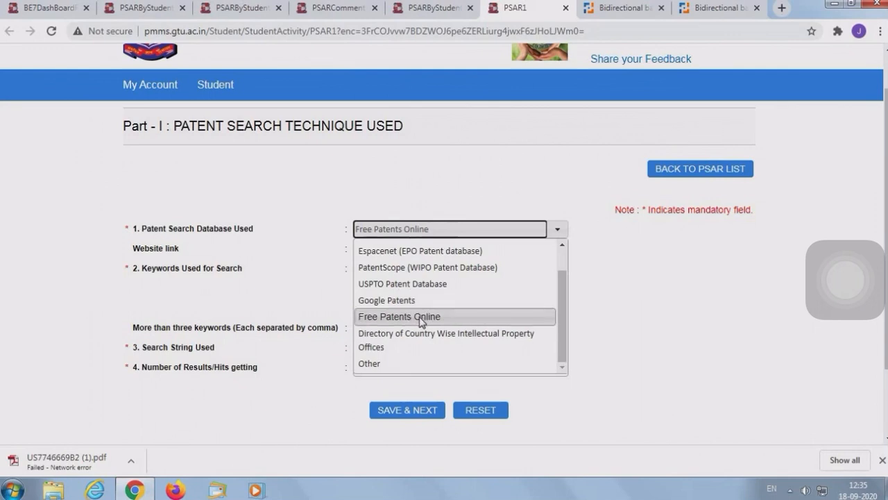
click(668, 299)
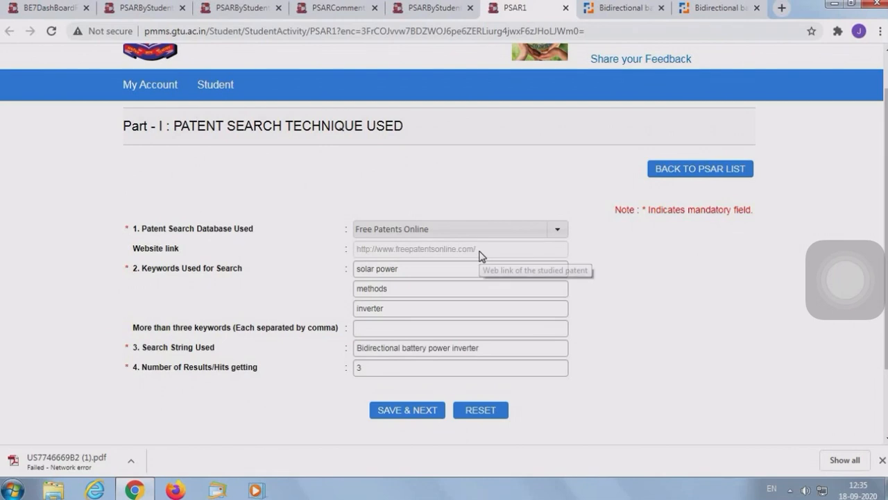
drag(478, 250, 356, 258)
key(ctrl+c)
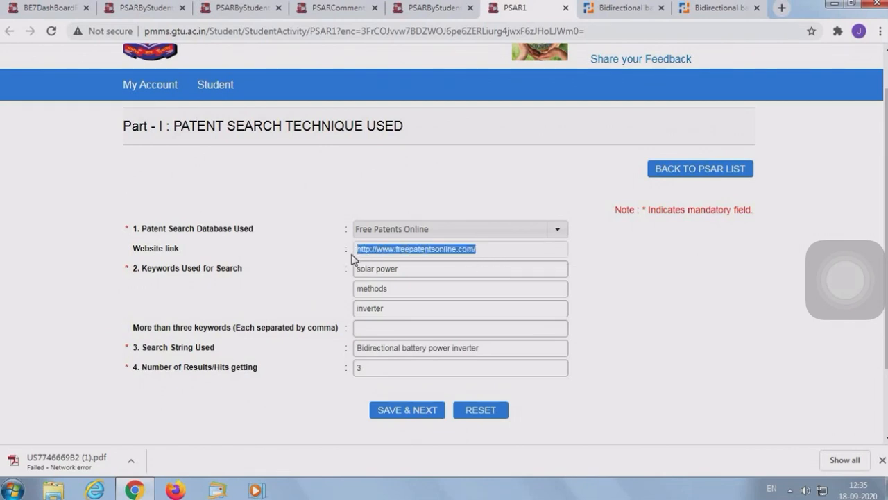
click(661, 8)
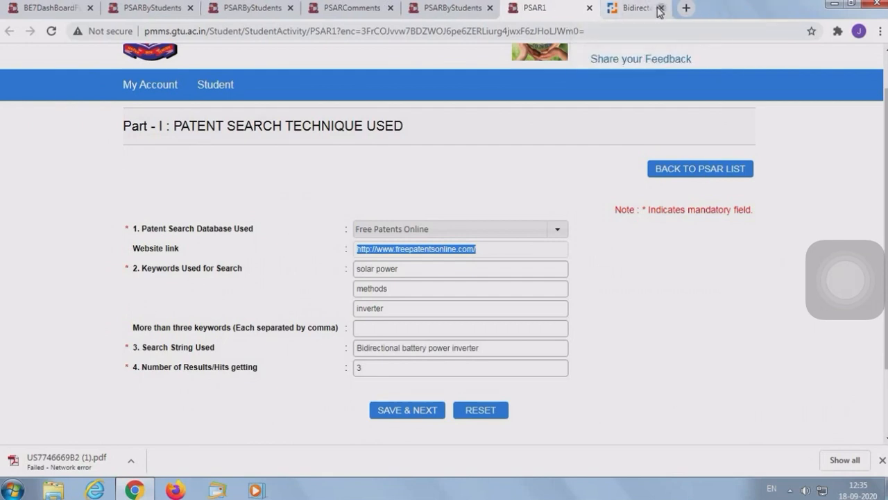
click(661, 7)
click(691, 8)
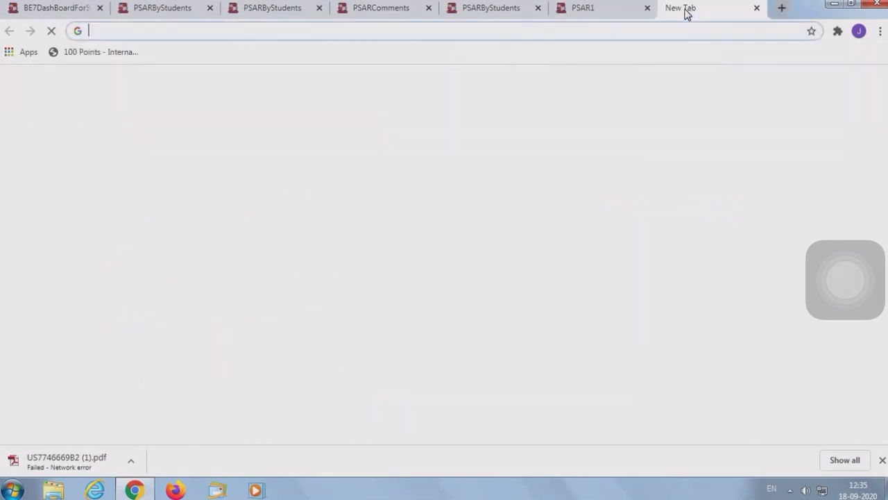
click(353, 29)
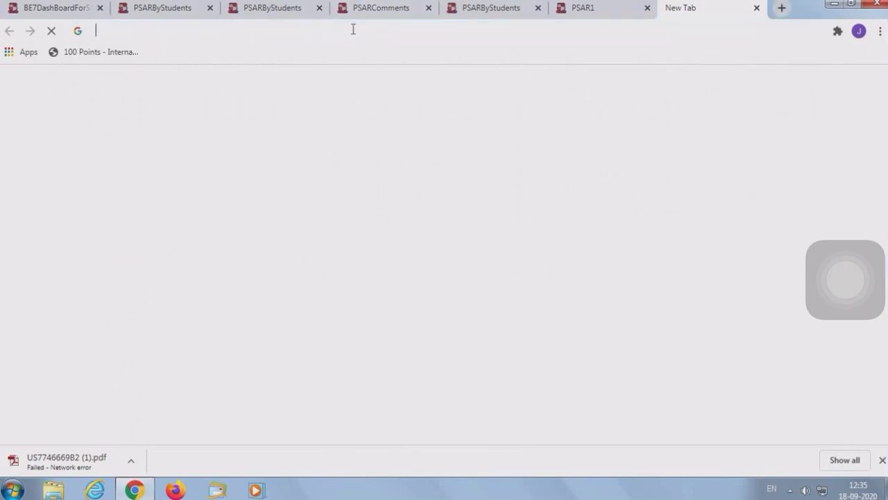
key(ctrl+v)
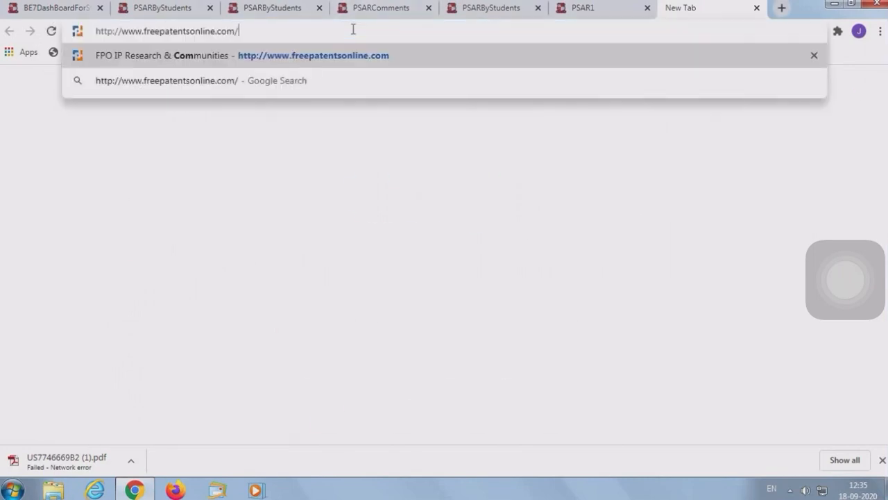
key(Return)
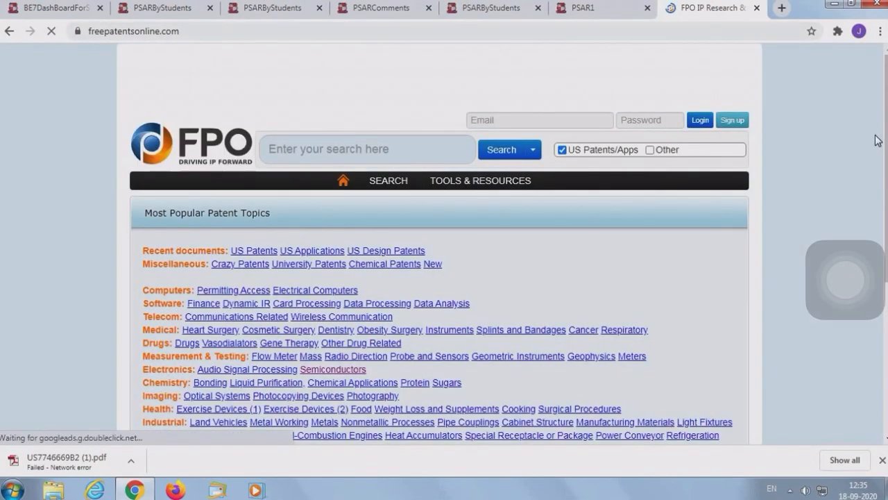
Open the Solar and Geothermal topic in the Electrical category of the popular patent topics
scroll(885, 141, down, 2)
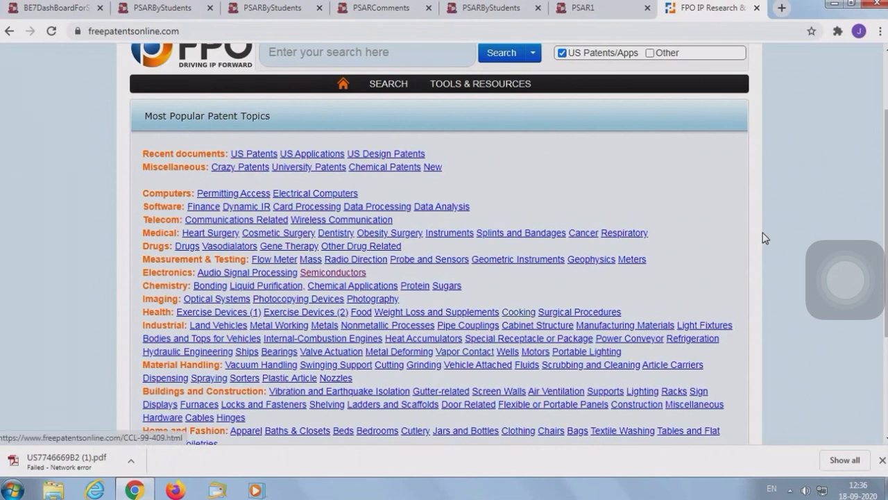
drag(886, 199, 886, 270)
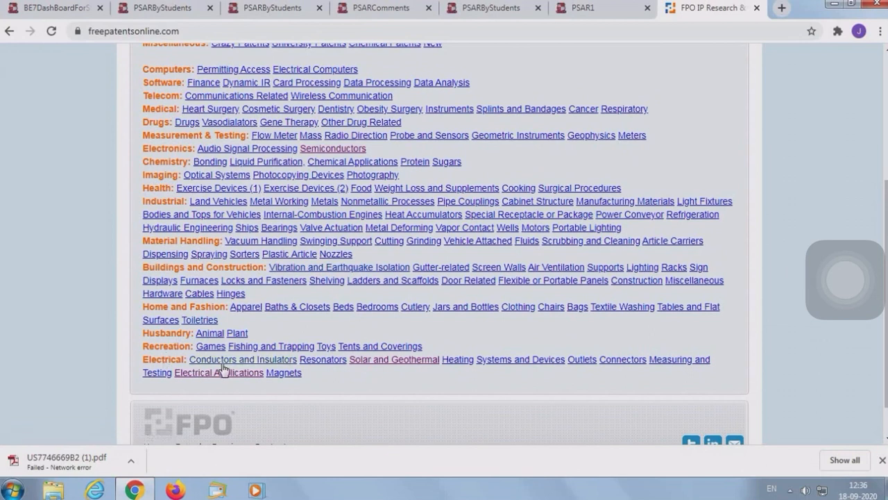
click(380, 365)
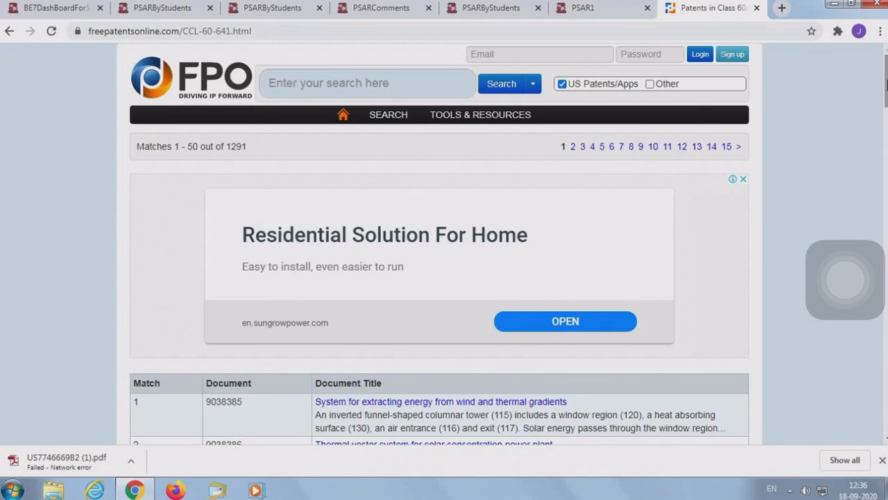
Open the patent "Systems and methods for solar power equipment" from the topic's document list
scroll(883, 94, down, 3)
scroll(568, 172, down, 1)
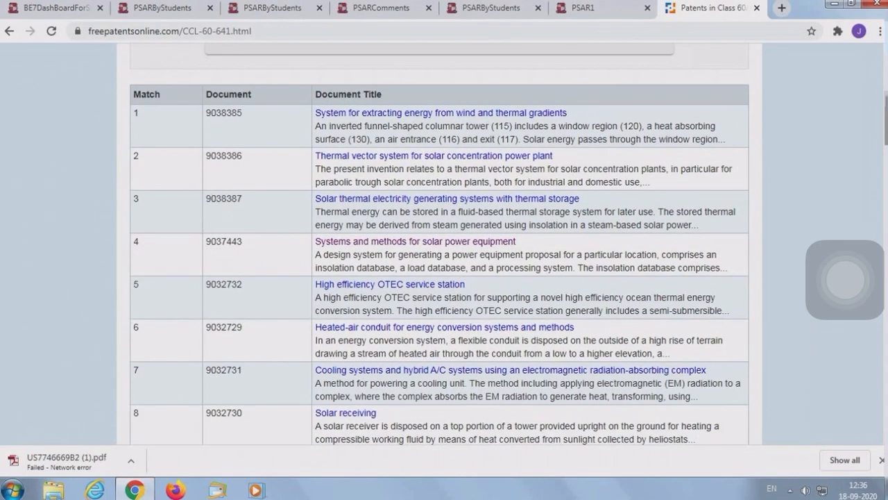
click(484, 244)
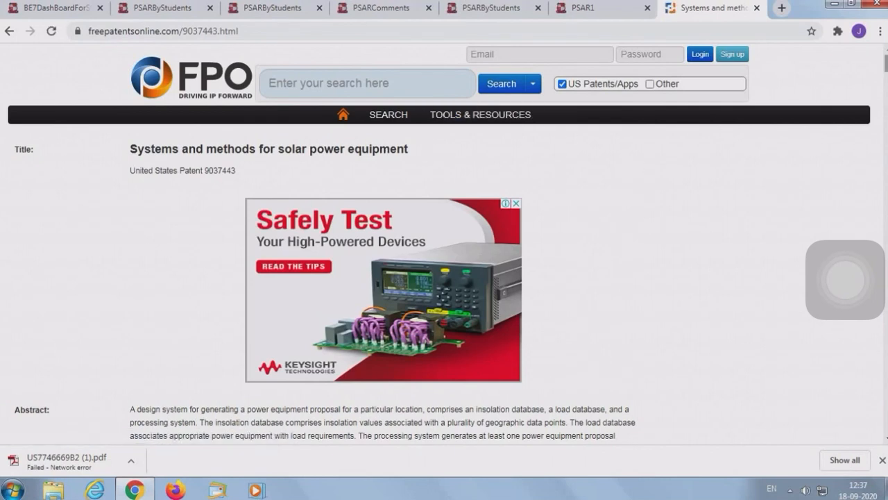
Examine the patent's abstract, inventors, application number, dates, assignee, international classes and the link options of its PDF download
scroll(444, 243, down, 4)
scroll(444, 243, up, 4)
scroll(444, 243, down, 1)
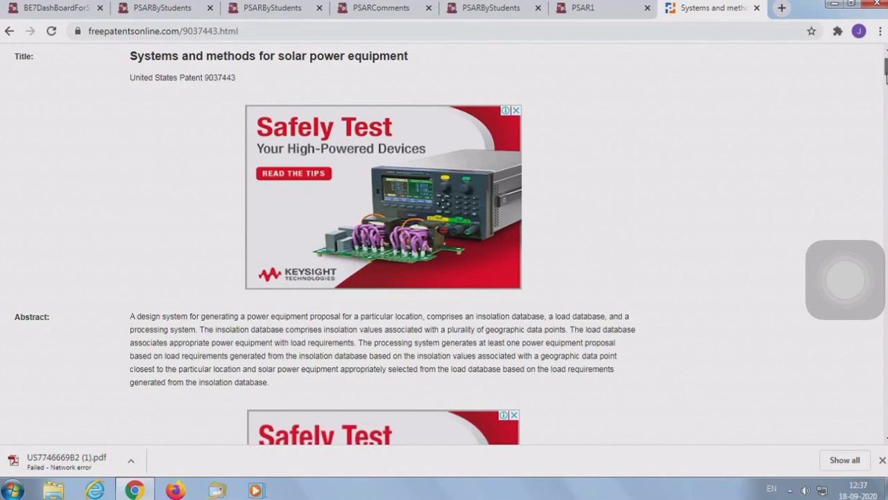
scroll(886, 77, down, 6)
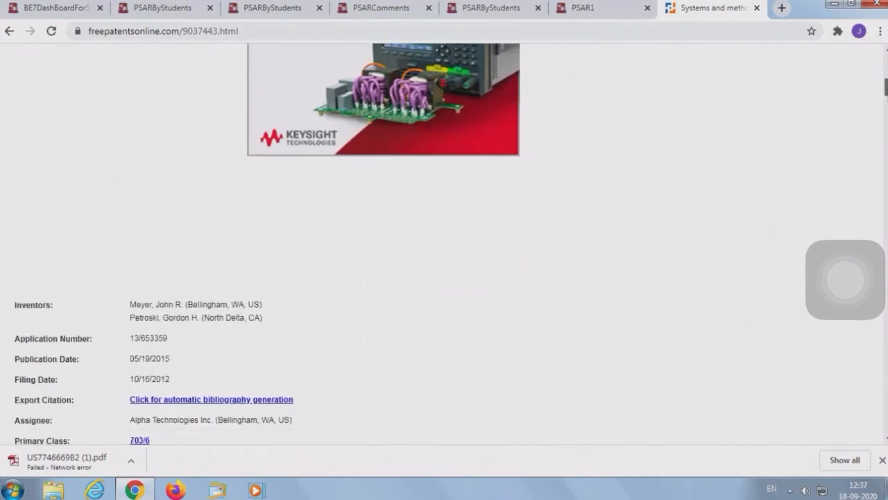
scroll(451, 244, down, 2)
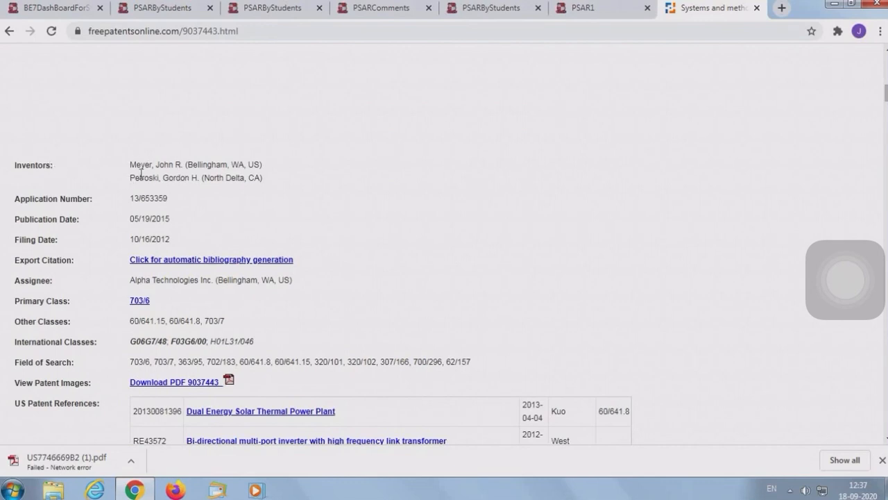
double_click(260, 164)
click(290, 171)
drag(13, 341, 98, 343)
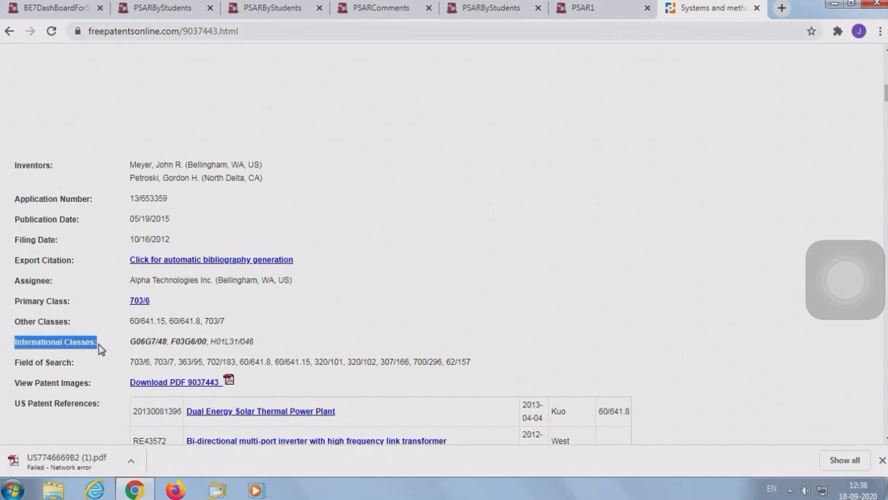
click(98, 358)
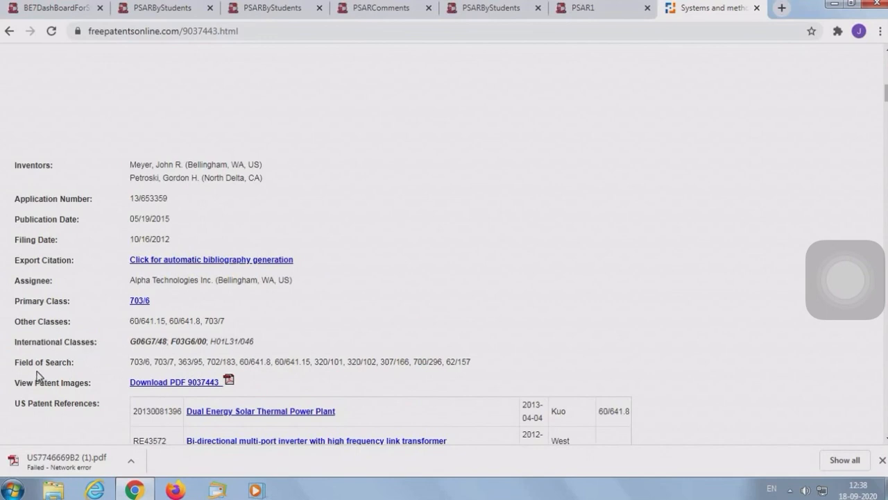
right_click(156, 384)
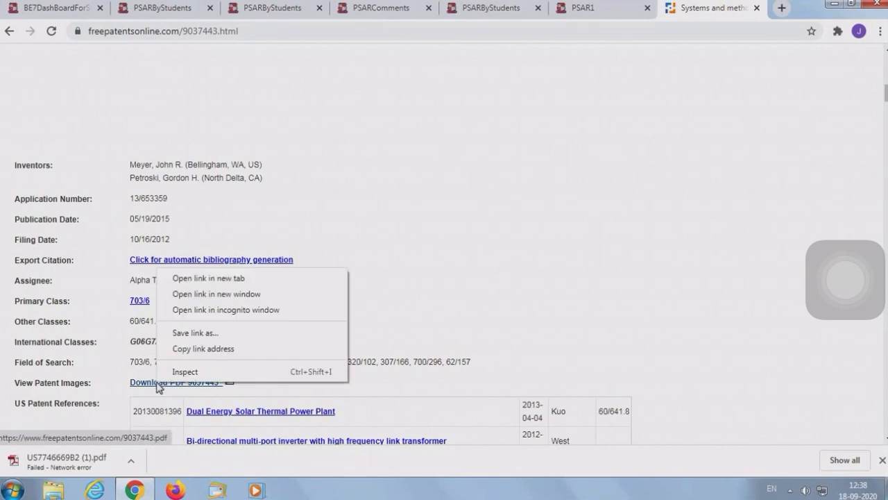
click(464, 272)
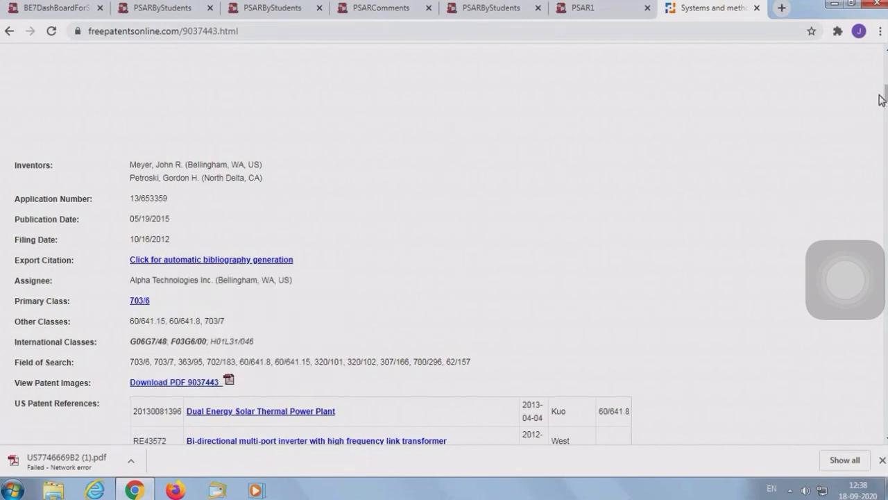
Examine the patent's references, primary examiner, full list of claims and the start of its description
drag(886, 96, 886, 114)
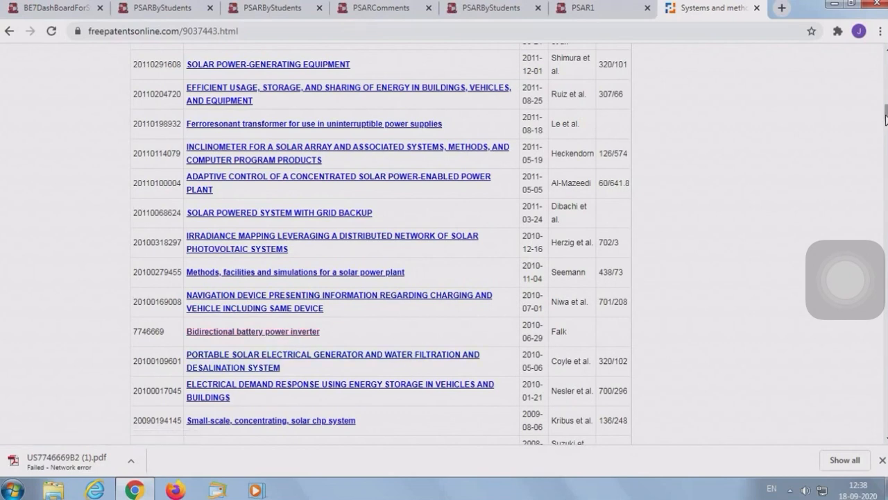
drag(885, 122, 886, 228)
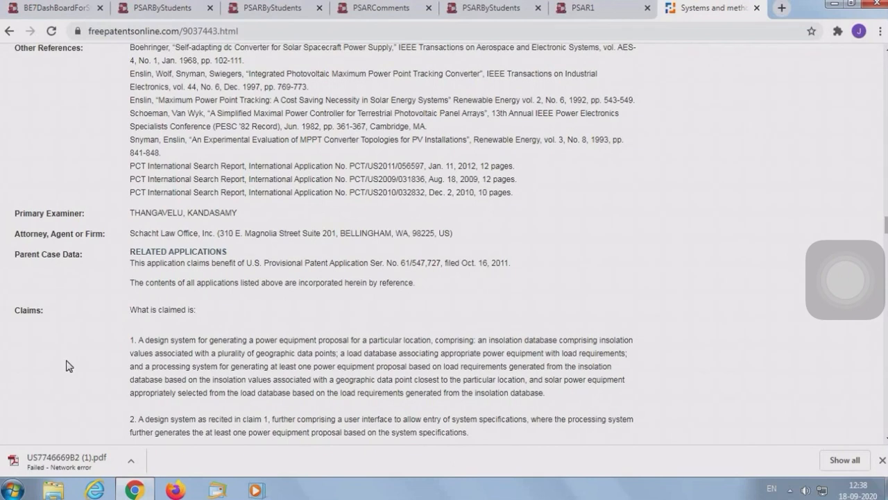
drag(14, 316, 48, 315)
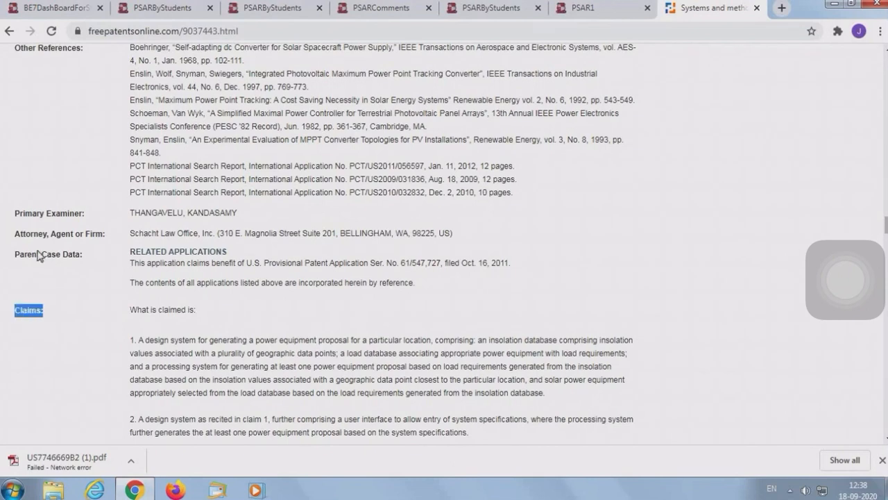
drag(18, 211, 91, 217)
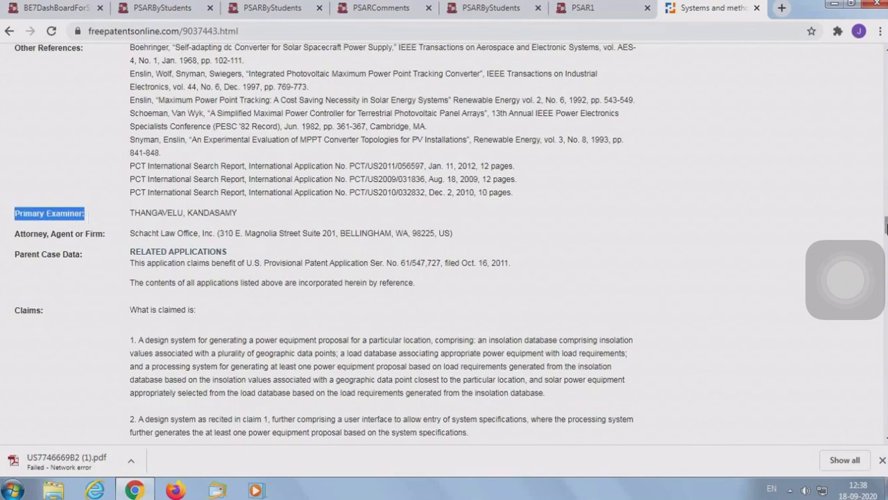
scroll(886, 226, down, 2)
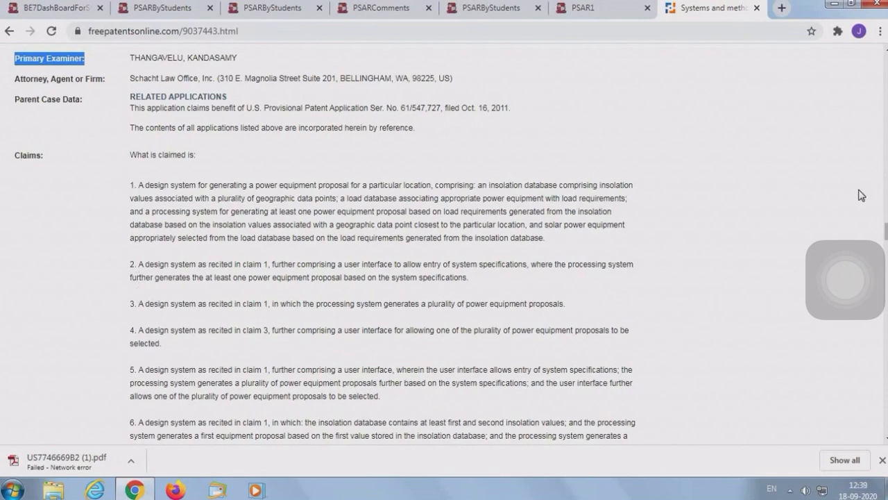
scroll(382, 243, down, 12)
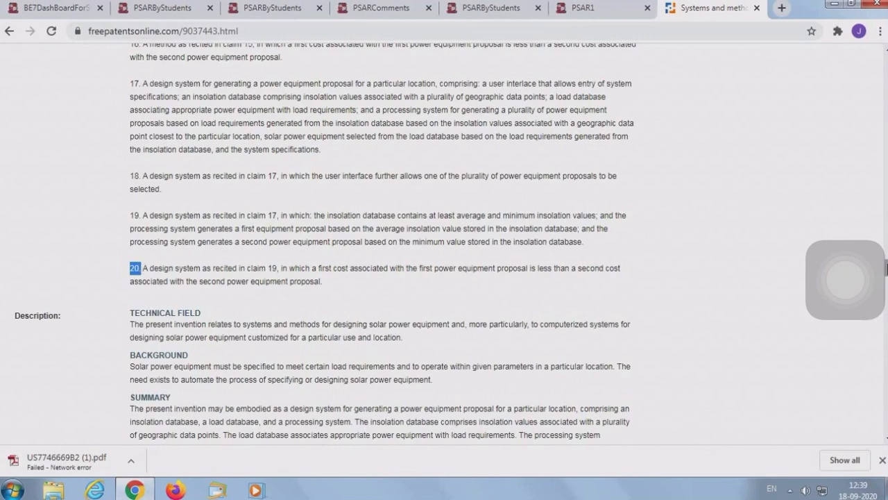
scroll(886, 270, down, 1)
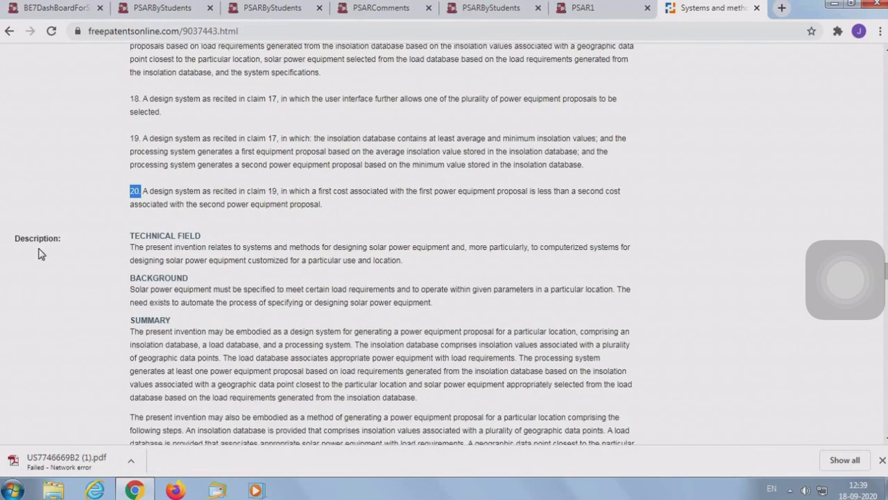
drag(14, 238, 77, 247)
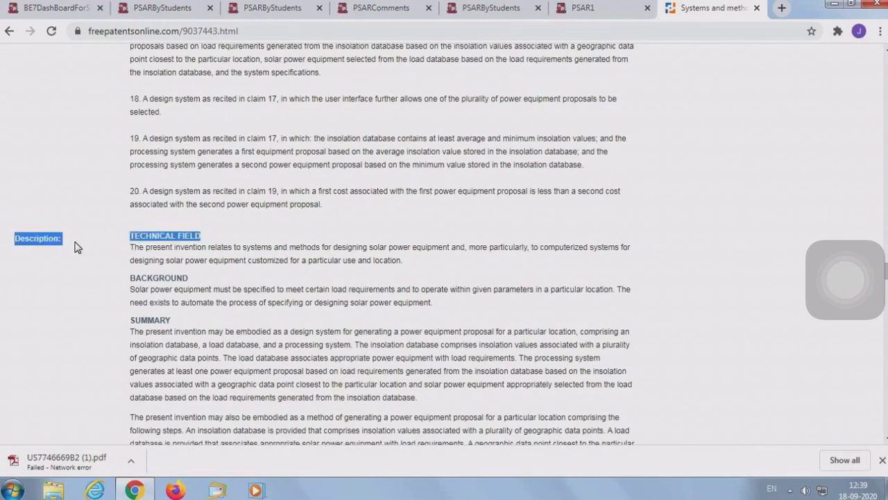
Examine the Background, Summary and remaining description text of the solar power equipment patent
double_click(148, 276)
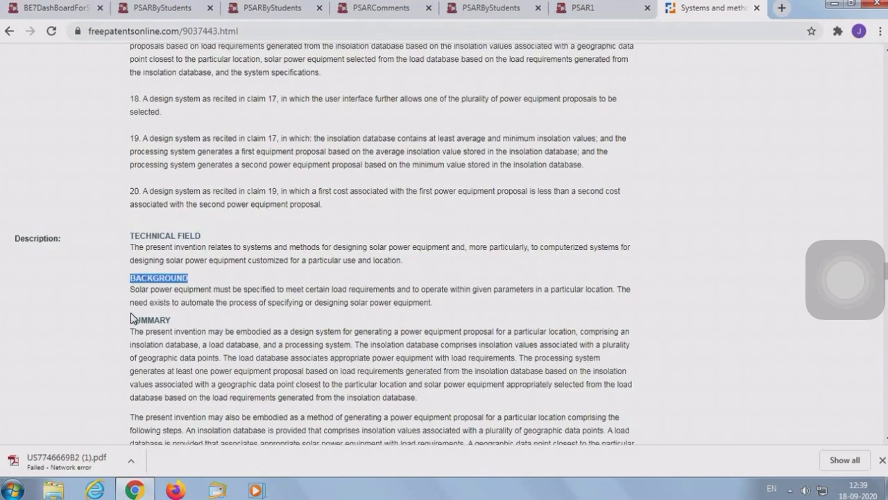
drag(132, 319, 202, 321)
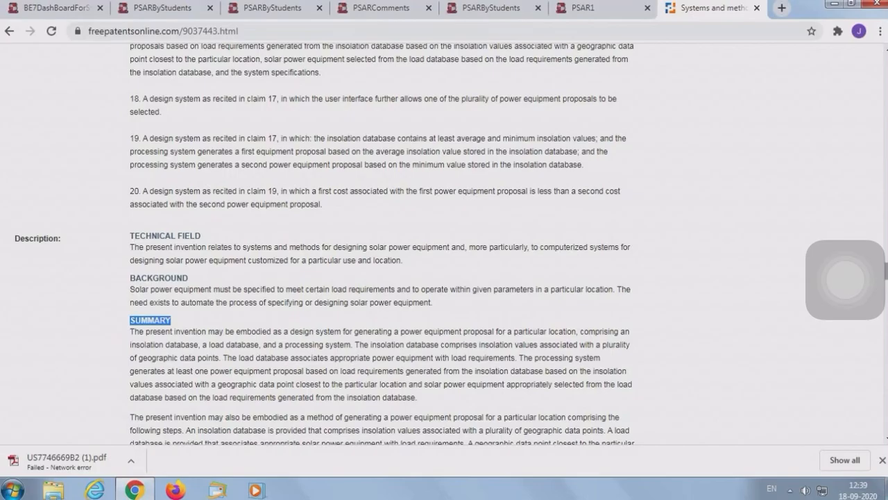
scroll(846, 279, down, 20)
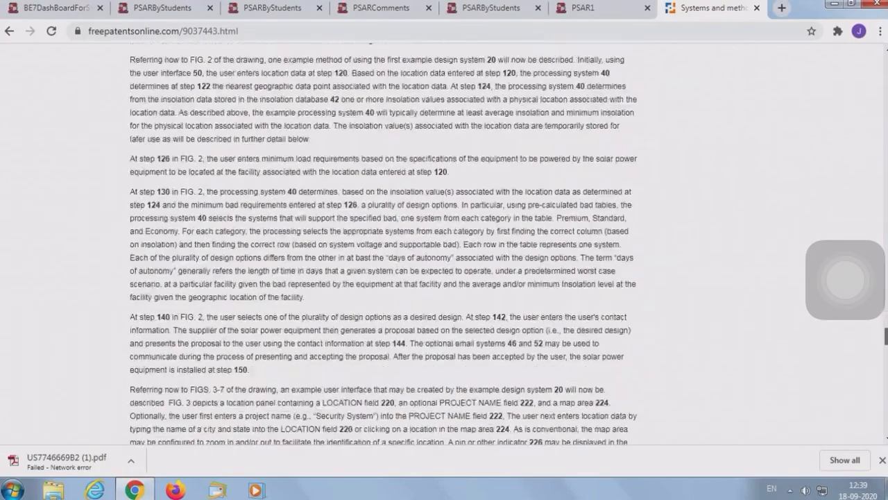
Open the patent "Bidirectional battery power inverter" and examine its abstract, application number, dates, assignee and classes
drag(886, 359, 886, 115)
click(268, 200)
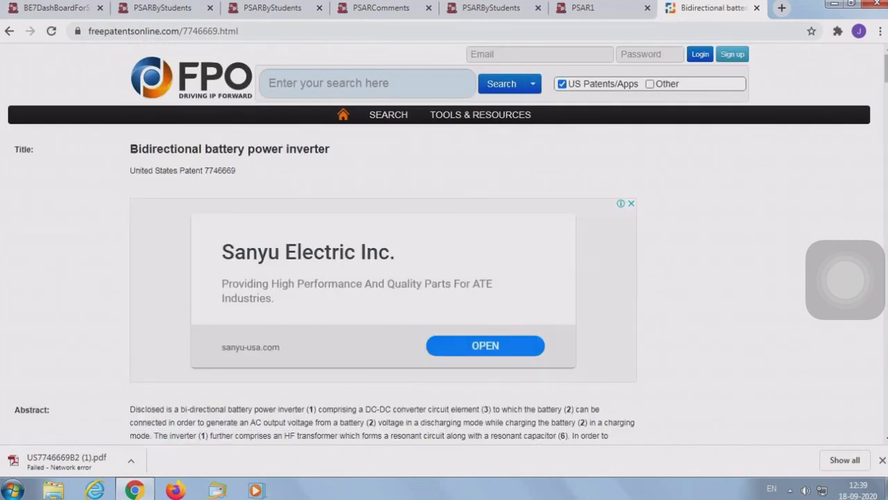
scroll(846, 280, down, 2)
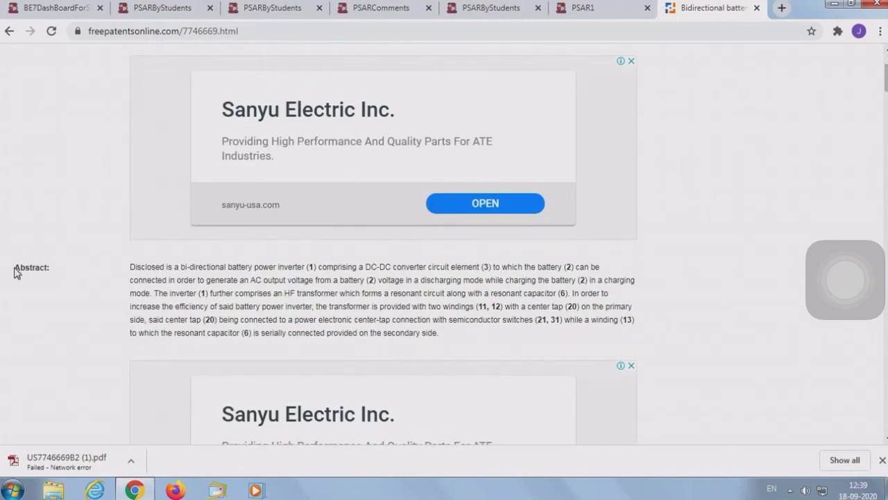
triple_click(33, 264)
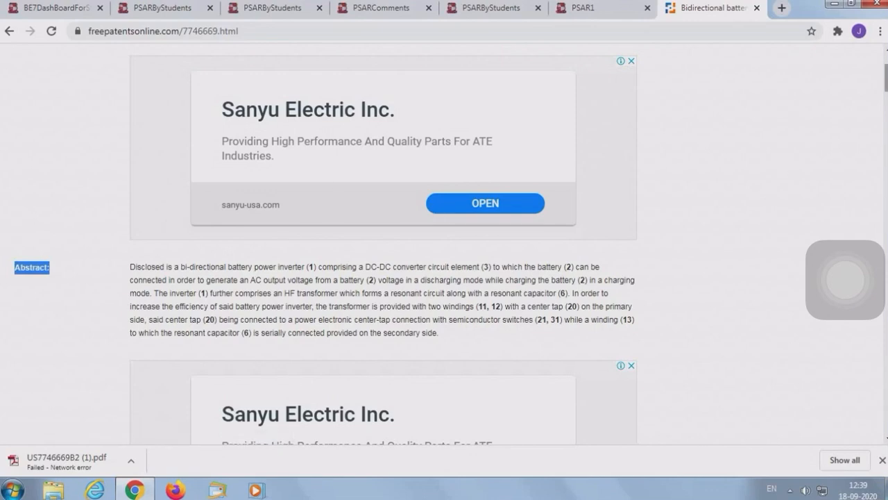
scroll(451, 180, down, 6)
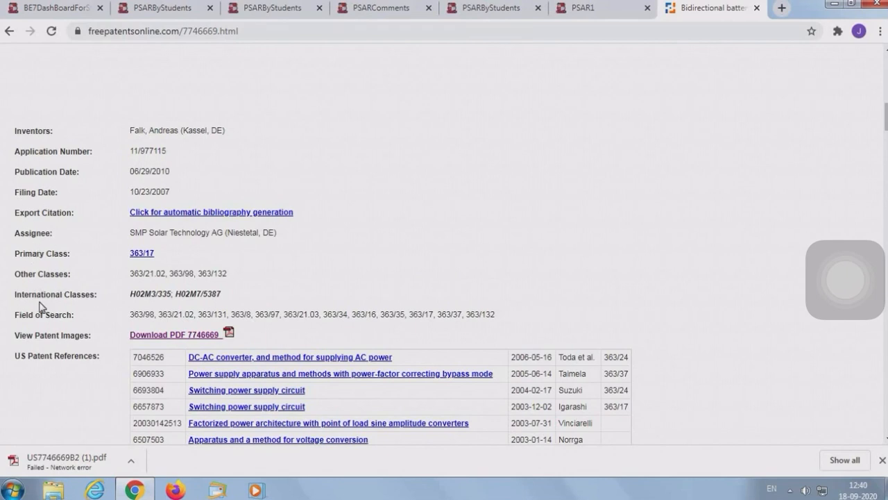
Open the PDF of patent 7746669 in a new browser tab and switch to it
right_click(170, 340)
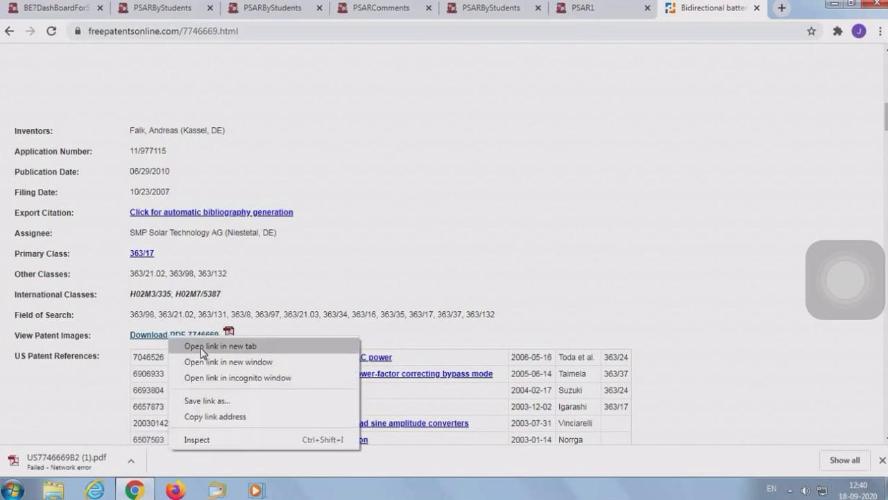
click(218, 345)
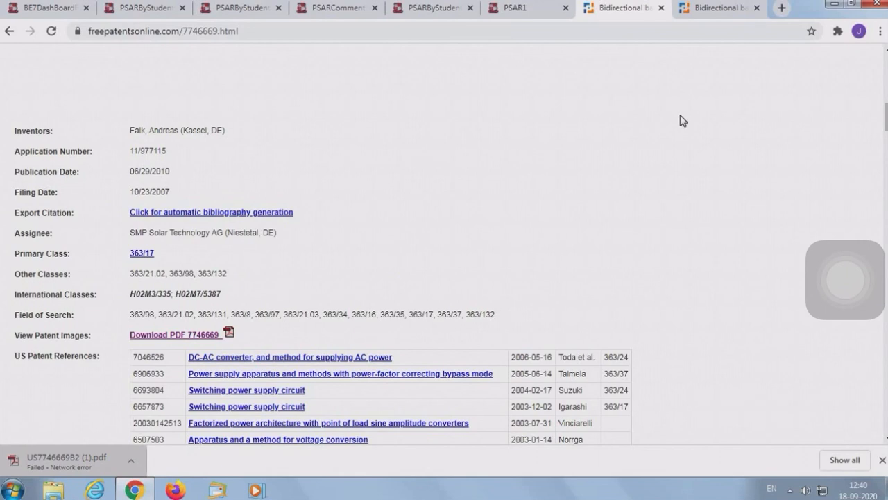
click(711, 13)
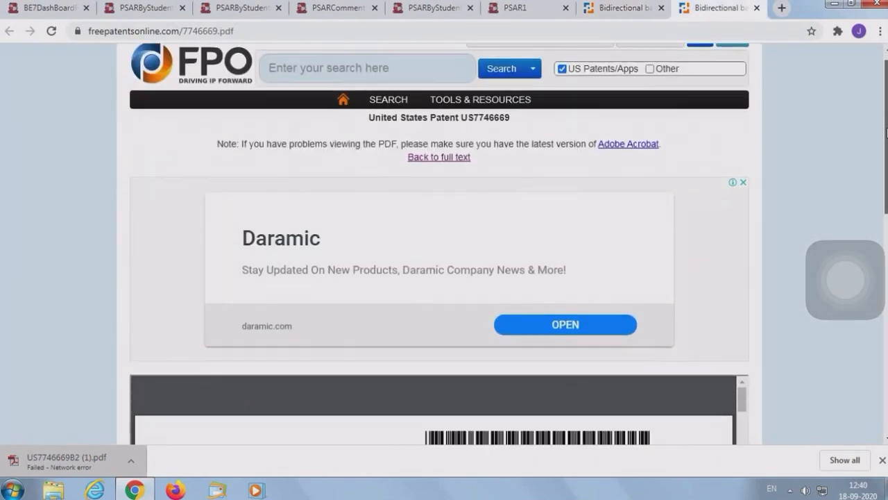
Examine the PDF's first page for the patent number, dates, inventor, assignee, priority data, classifications and abstract
scroll(440, 277, down, 3)
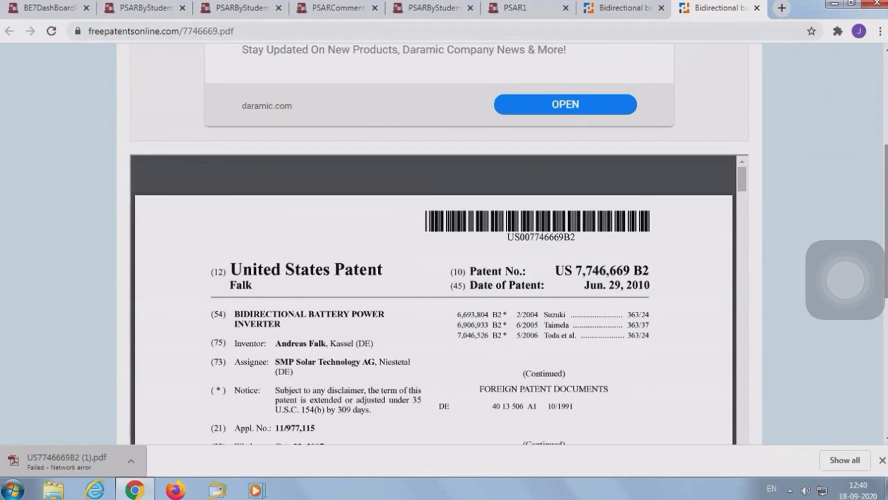
scroll(844, 280, down, 2)
scroll(515, 84, down, 1)
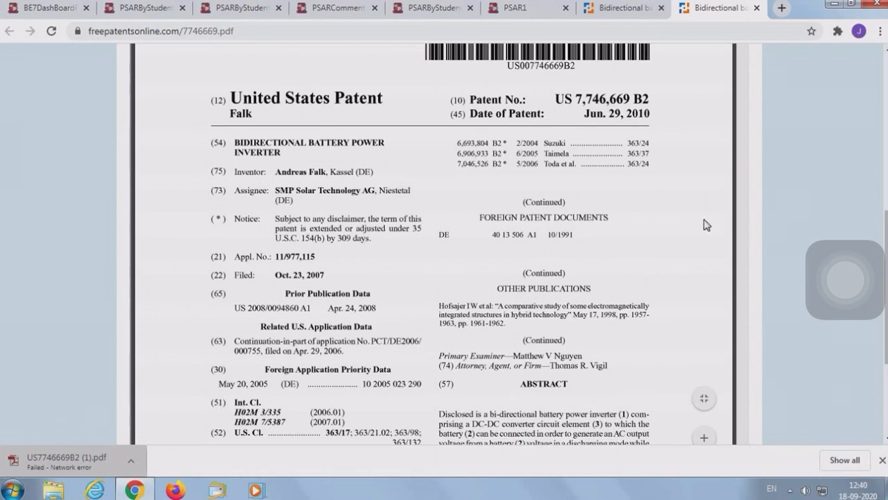
scroll(845, 280, down, 3)
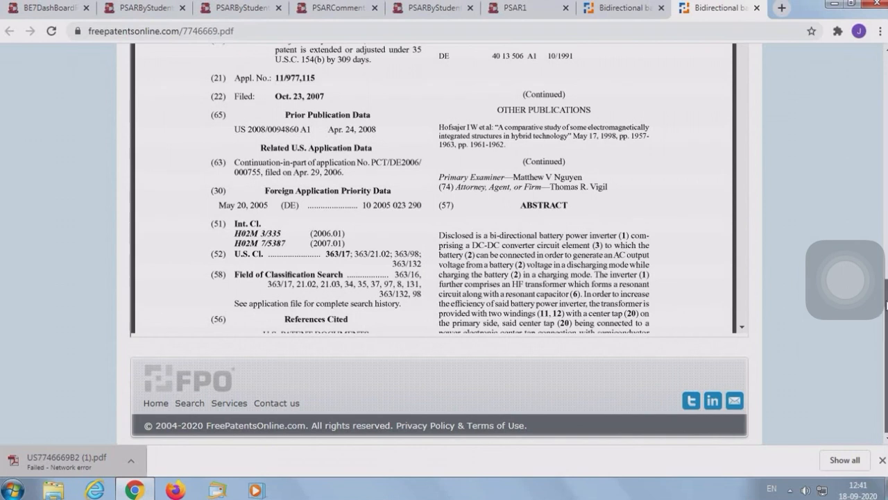
scroll(886, 318, up, 3)
drag(886, 318, 886, 316)
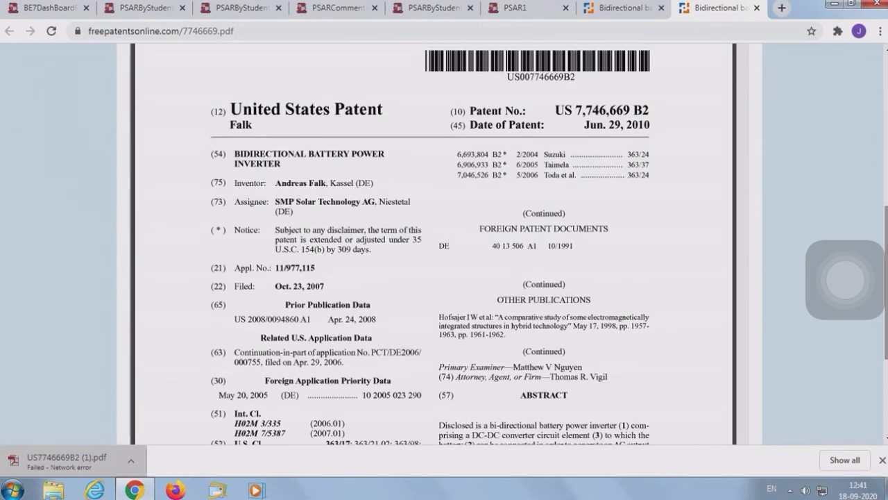
drag(886, 251, 886, 213)
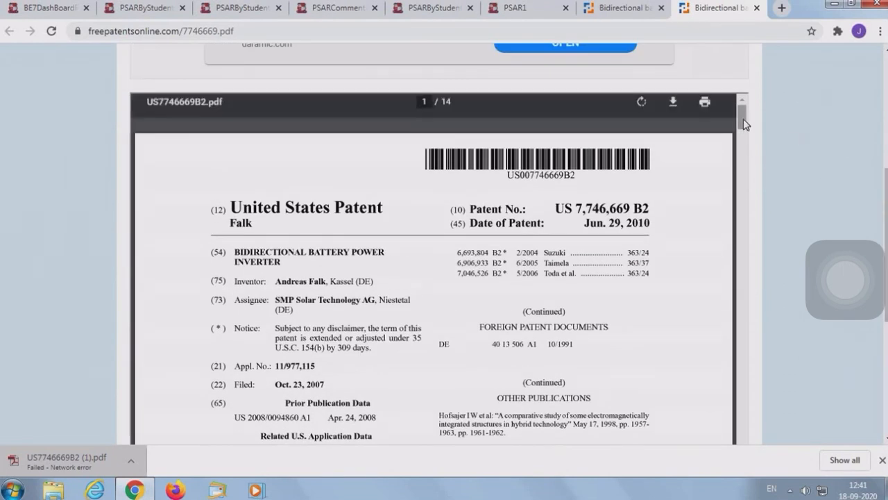
Examine the PDF's background of the invention, brief description of the drawing and detailed description
mouse_move(744, 118)
mouse_down()
mouse_move(741, 347)
mouse_move(752, 414)
mouse_move(740, 423)
mouse_move(742, 440)
mouse_up()
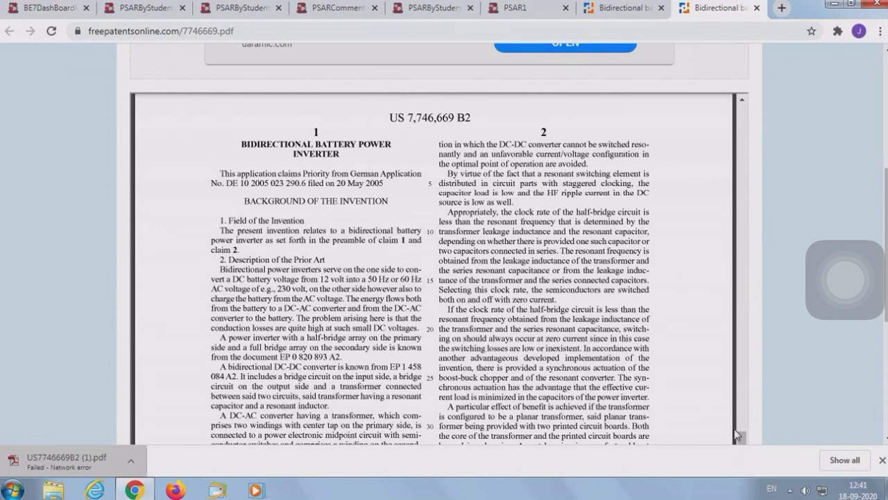
drag(744, 442, 745, 466)
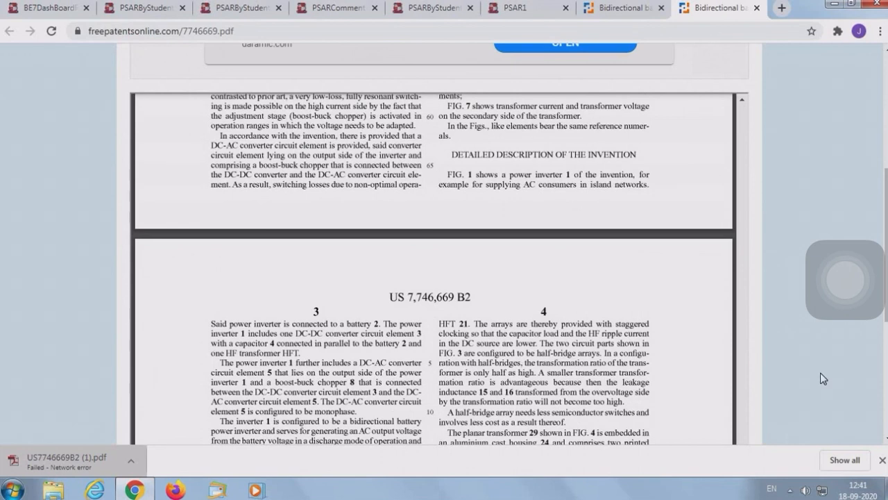
drag(886, 298, 886, 393)
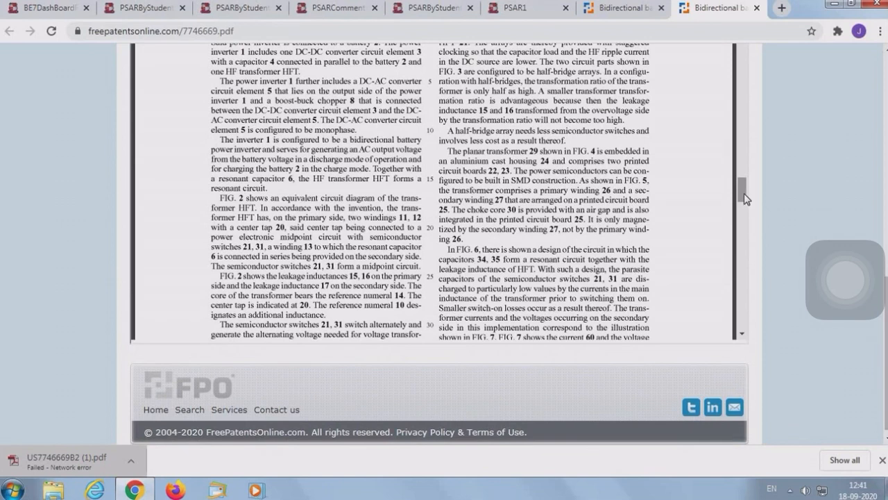
scroll(535, 144, up, 5)
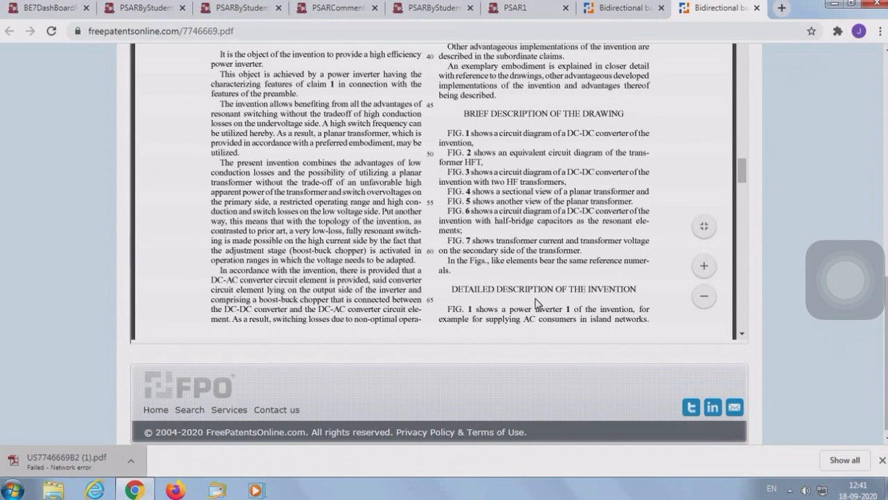
scroll(744, 187, down, 1)
Examine the list of numerals and all claims in the patent PDF, fitting whole pages to the viewer
scroll(744, 195, down, 10)
drag(744, 212, 747, 246)
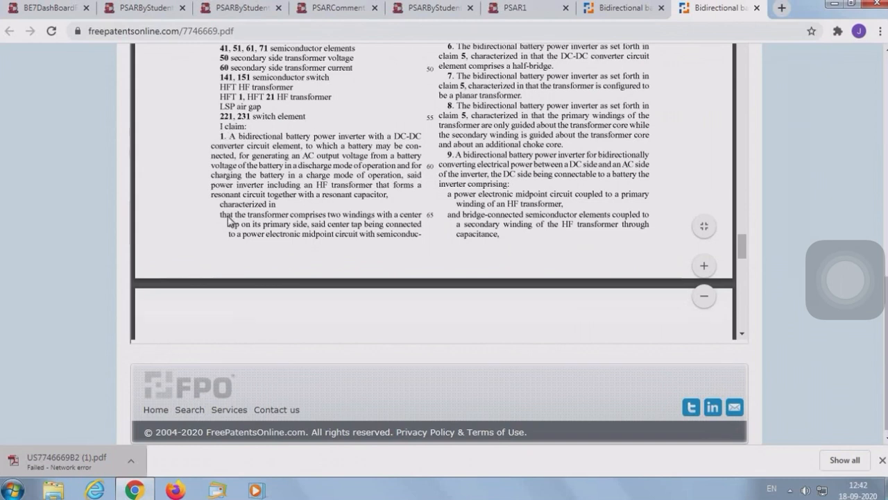
mouse_move(745, 237)
mouse_down()
mouse_move(743, 201)
mouse_move(746, 228)
mouse_up()
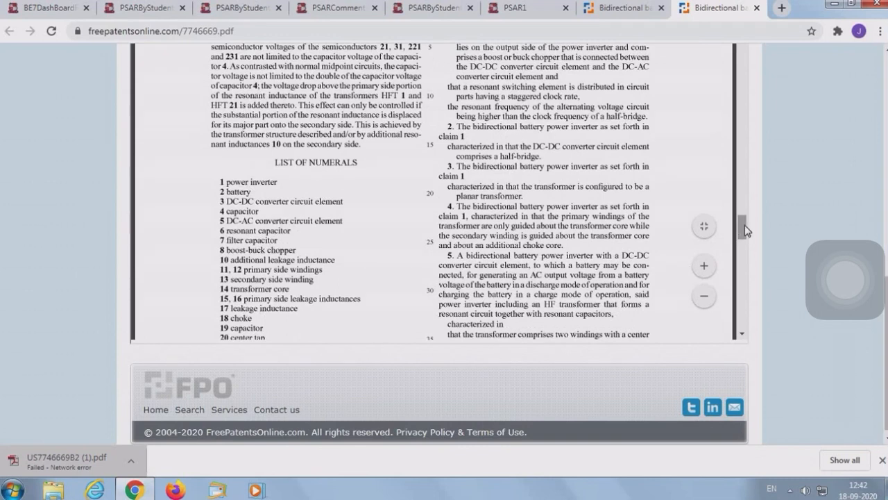
drag(745, 225, 746, 220)
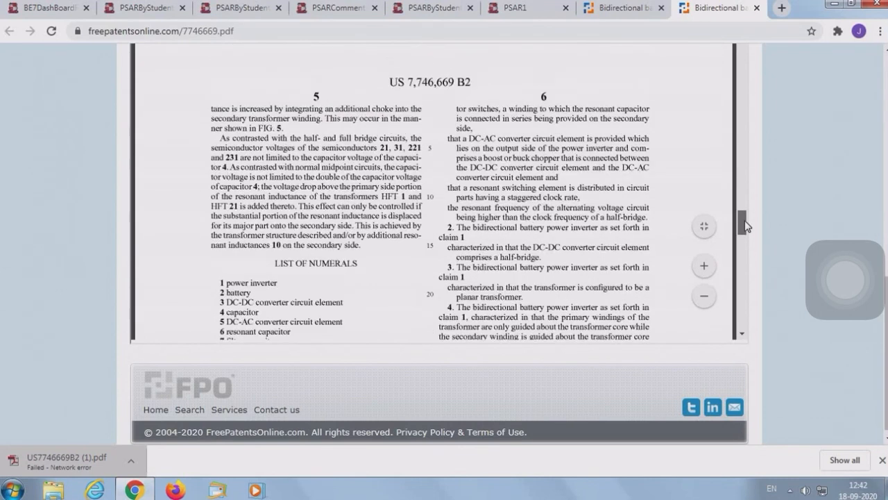
click(704, 225)
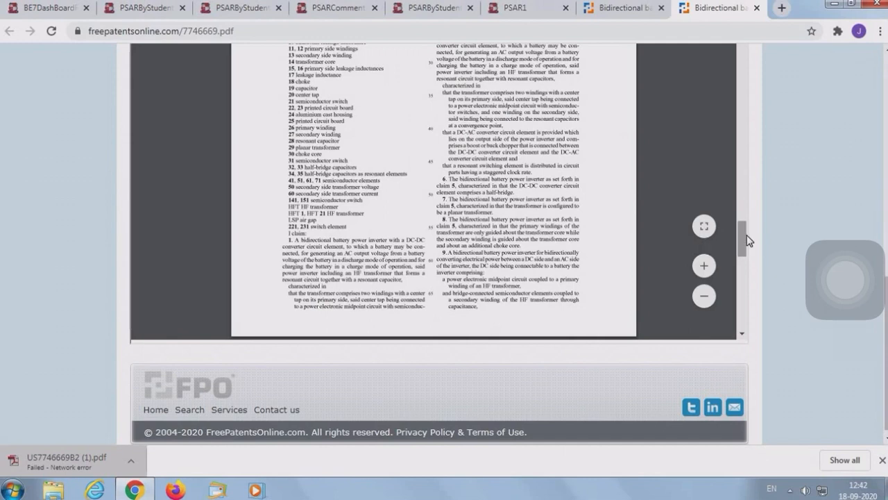
drag(743, 234, 748, 223)
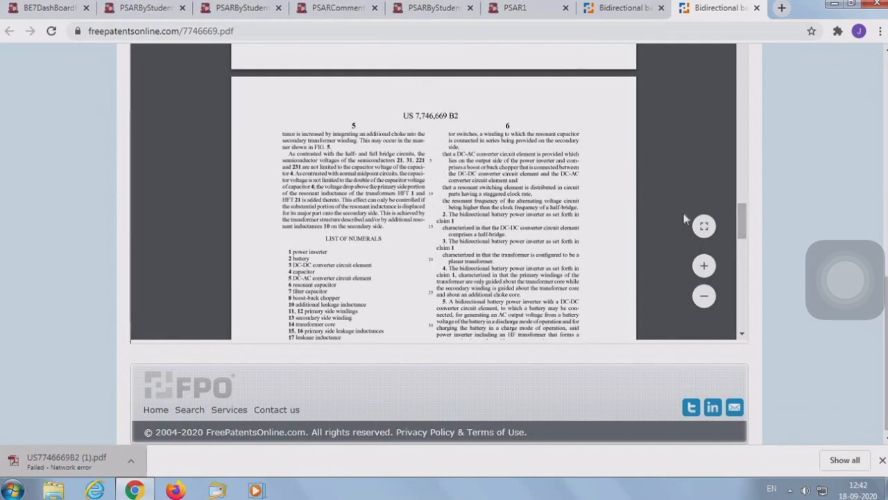
drag(743, 218, 743, 245)
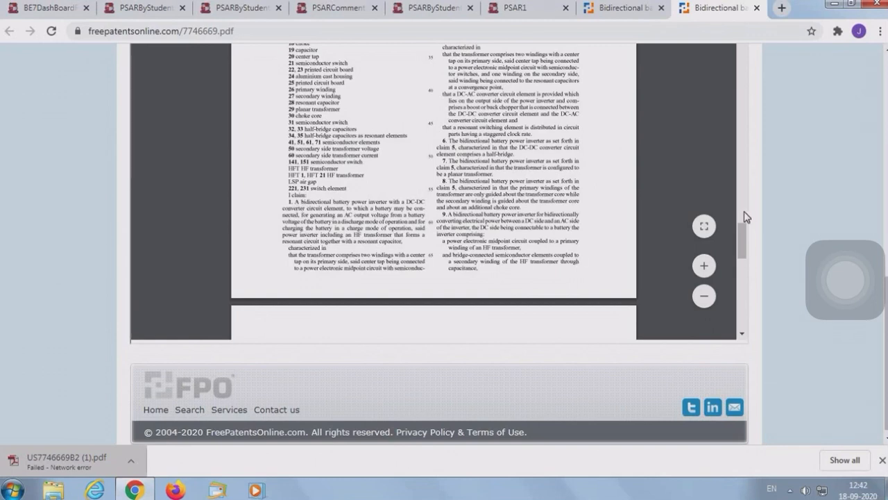
drag(741, 239, 755, 269)
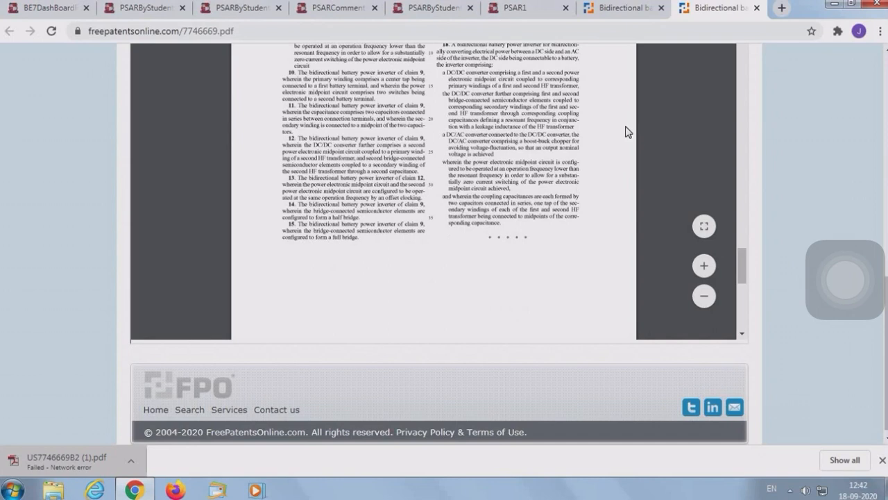
Check the PSAR Part I search fields, then highlight "DC-DC converter", "battery" and "transformer" in the inverter patent's abstract as candidate keywords
click(543, 17)
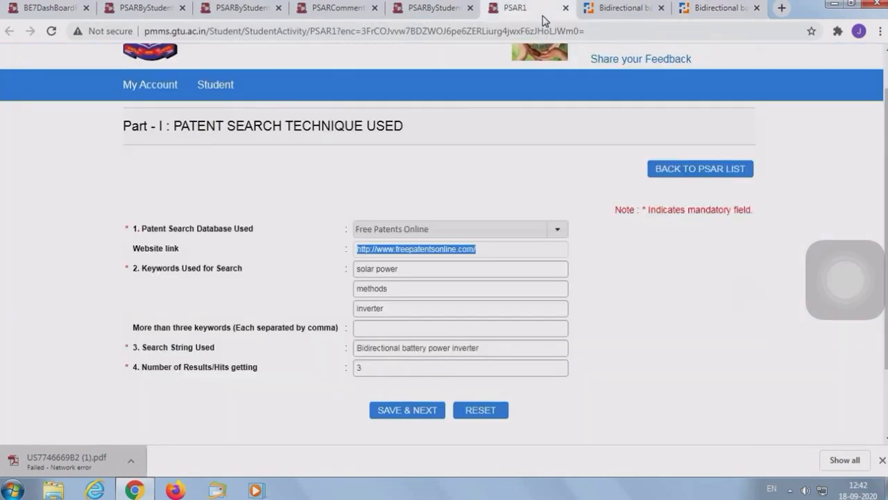
click(489, 251)
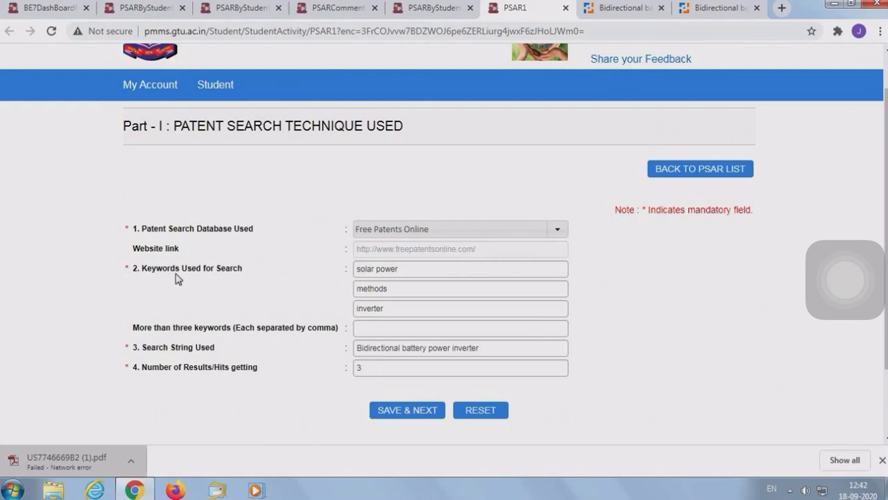
click(635, 9)
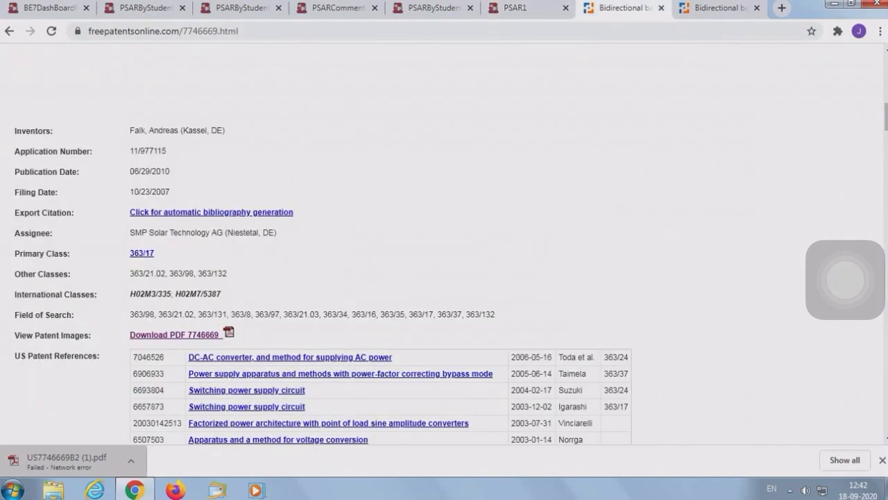
drag(887, 115, 887, 76)
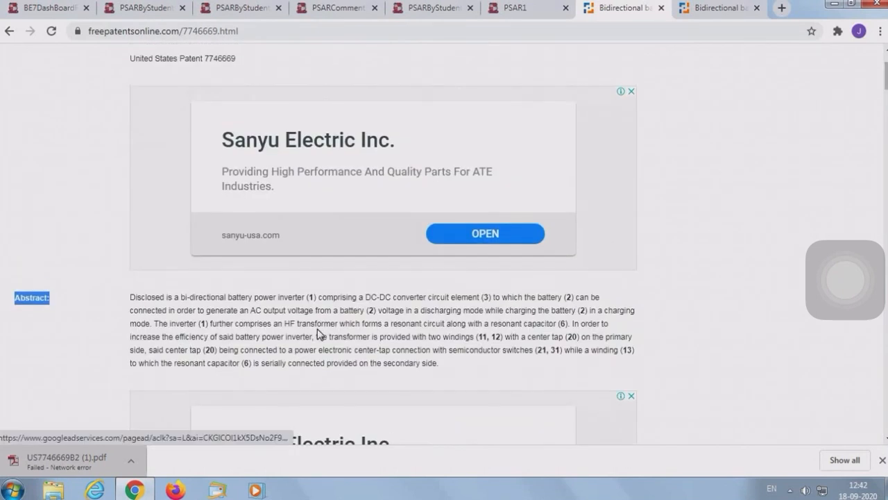
drag(367, 297, 419, 298)
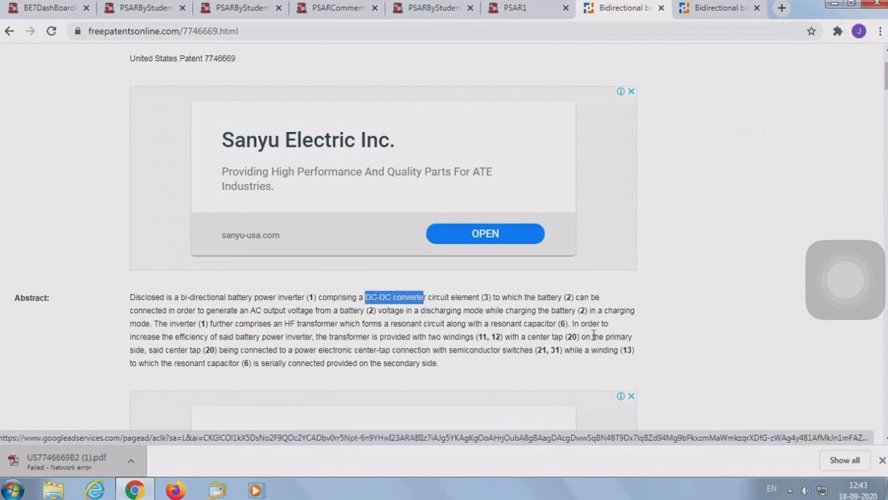
drag(539, 297, 560, 298)
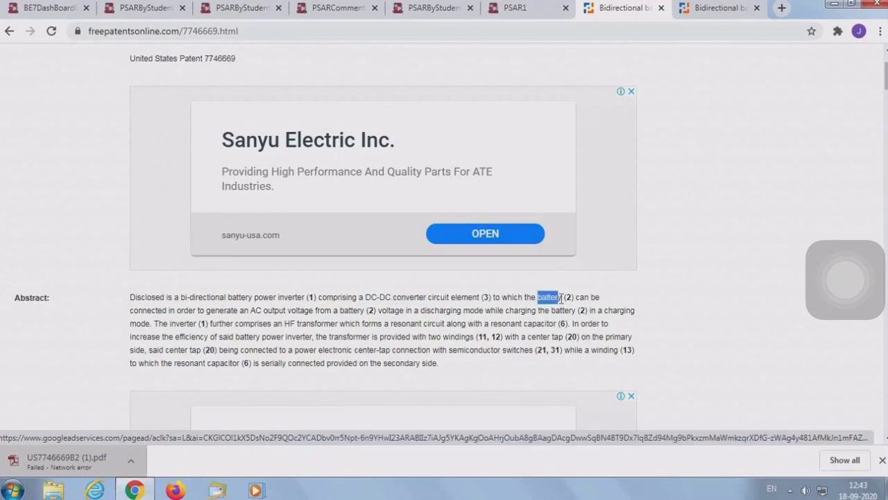
drag(329, 336, 370, 345)
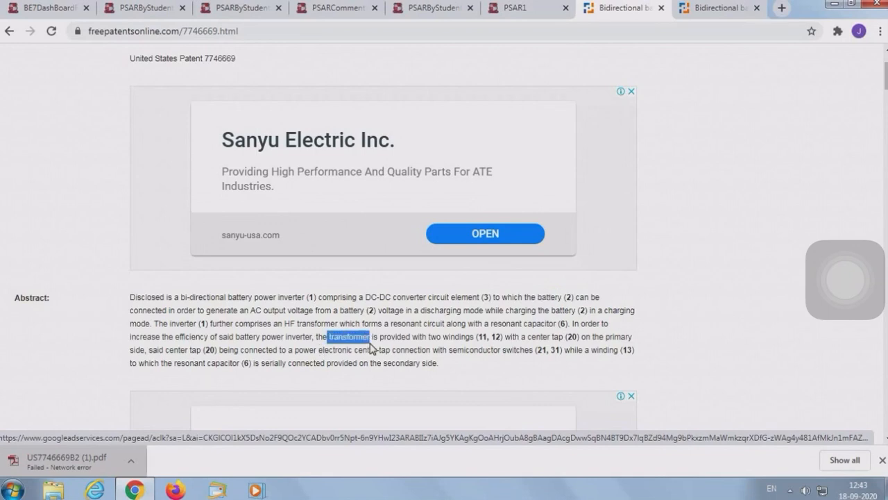
Return to the PSAR Part I form and set the second search keyword to "battery"
click(499, 15)
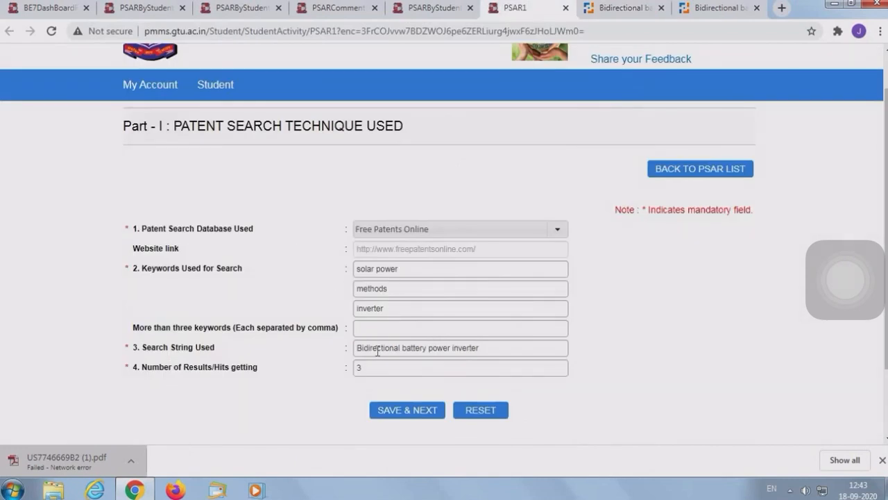
click(393, 294)
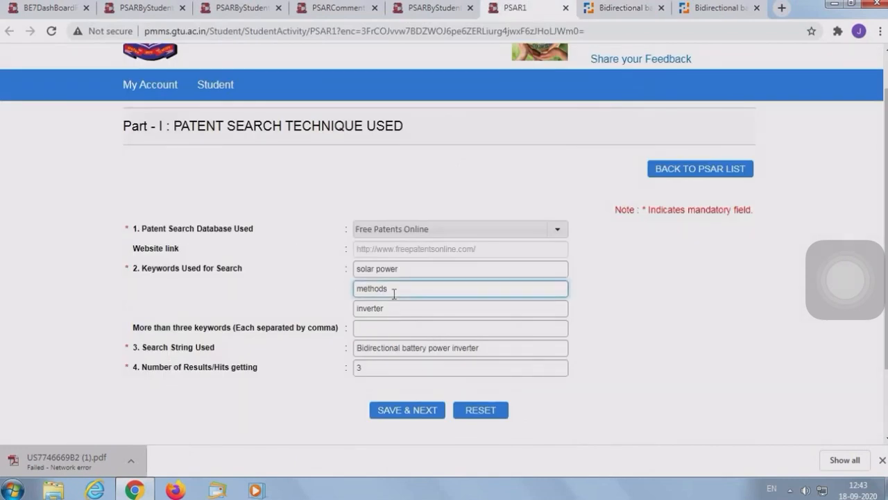
key(BackSpace)
key(BackSpace)
key(BackSpace)
Enter "transformer" as an additional keyword beyond the first three in the Part I form
click(457, 332)
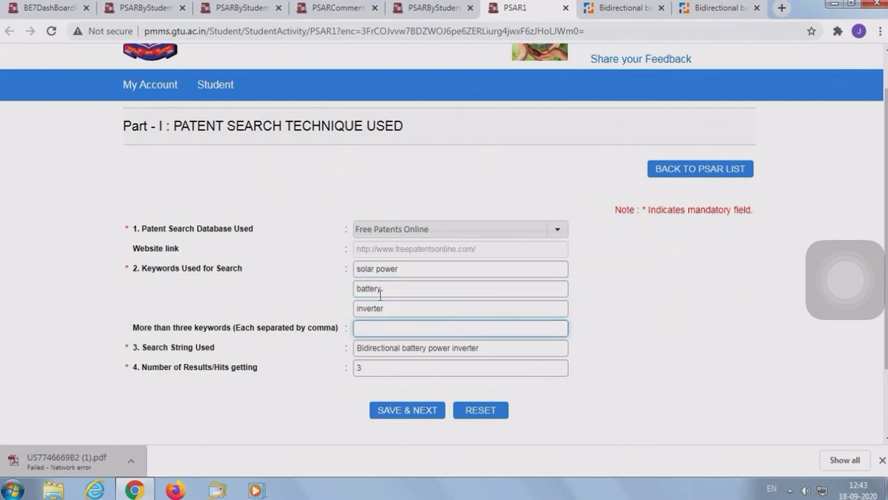
click(433, 268)
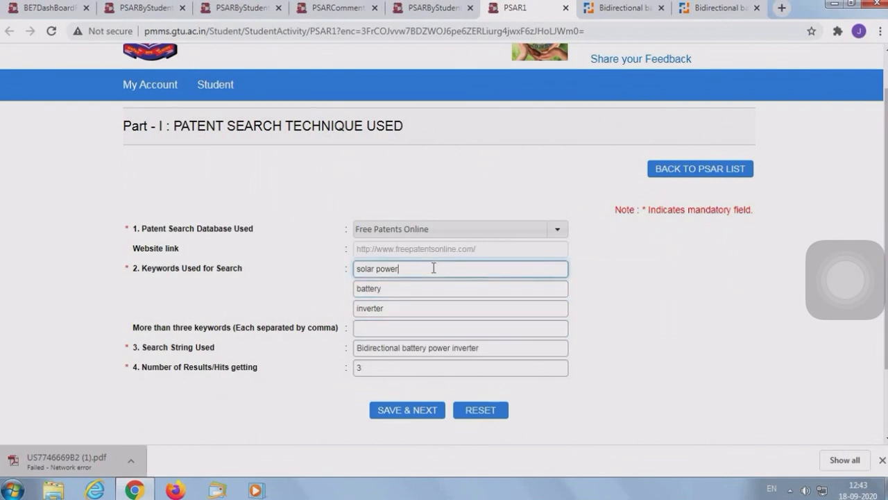
click(380, 330)
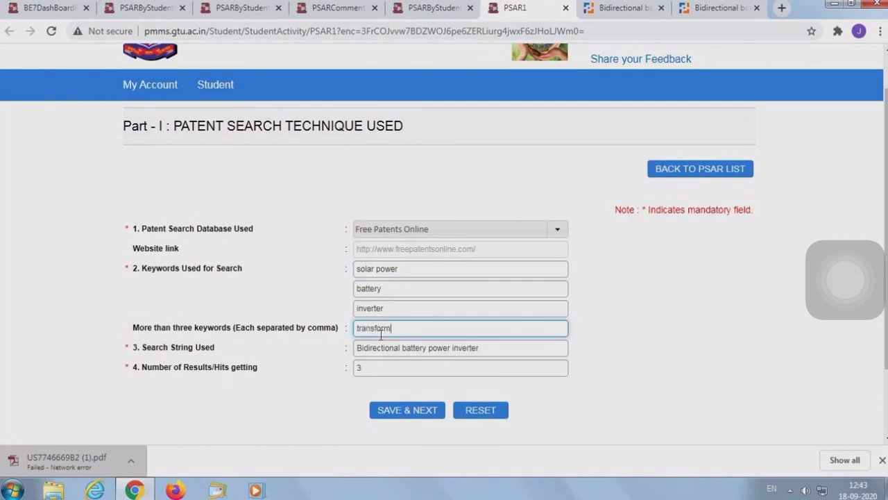
click(664, 316)
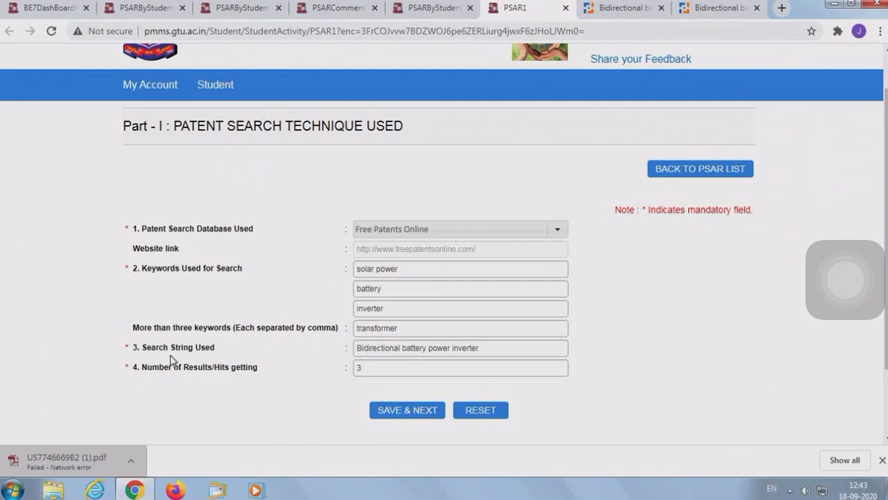
Check the Search String Used entry against the title on the inverter patent's web page
drag(143, 347, 223, 351)
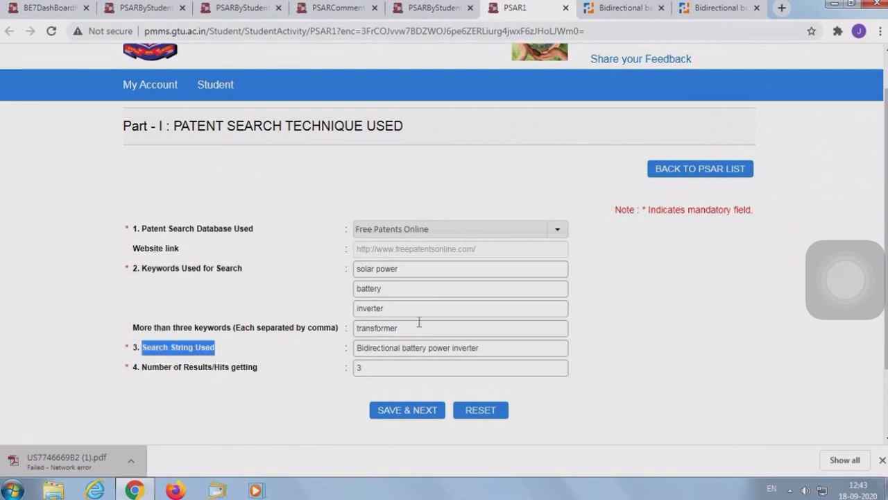
click(404, 347)
click(623, 8)
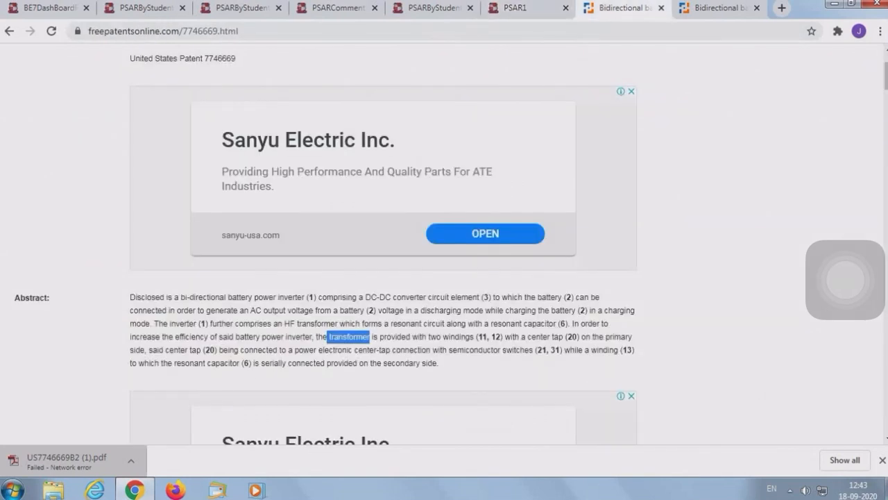
scroll(503, 171, up, 2)
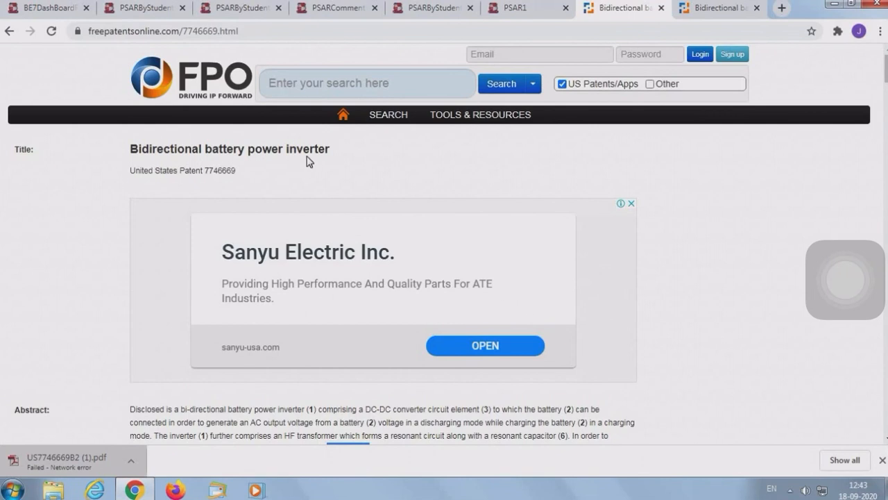
Set the number of results/hits to 5 in Part I, save it and proceed to Part II
click(529, 9)
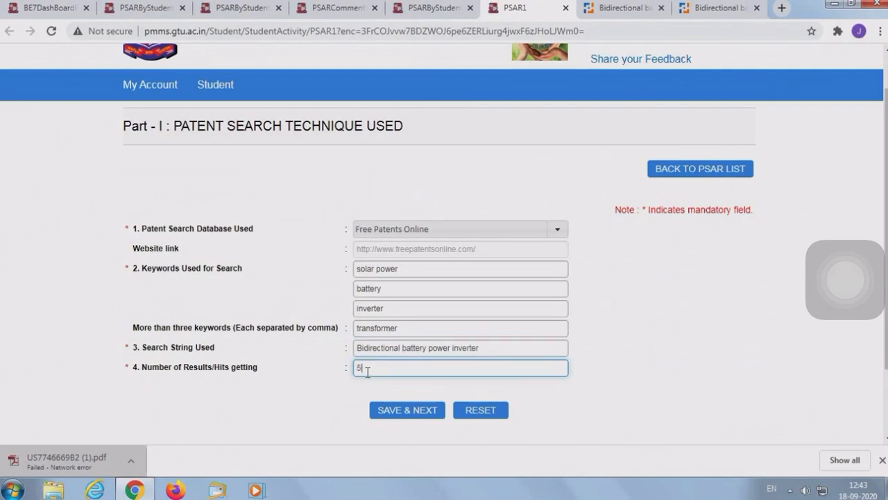
click(397, 414)
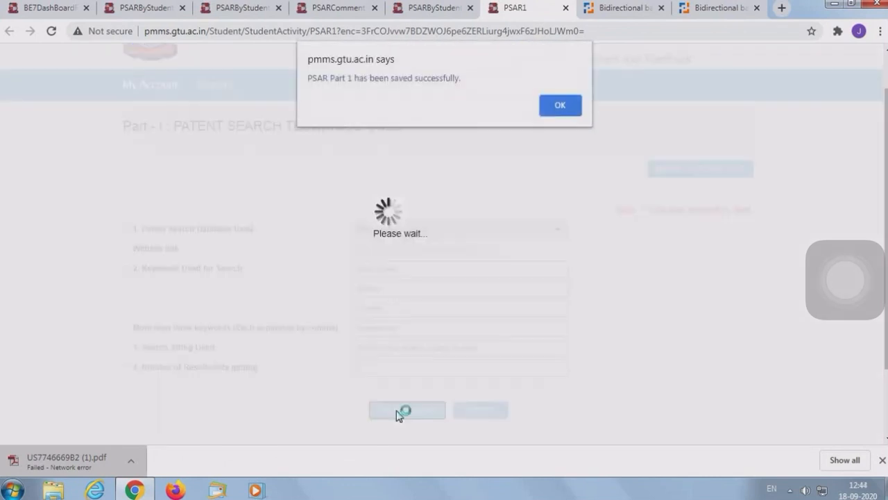
click(561, 107)
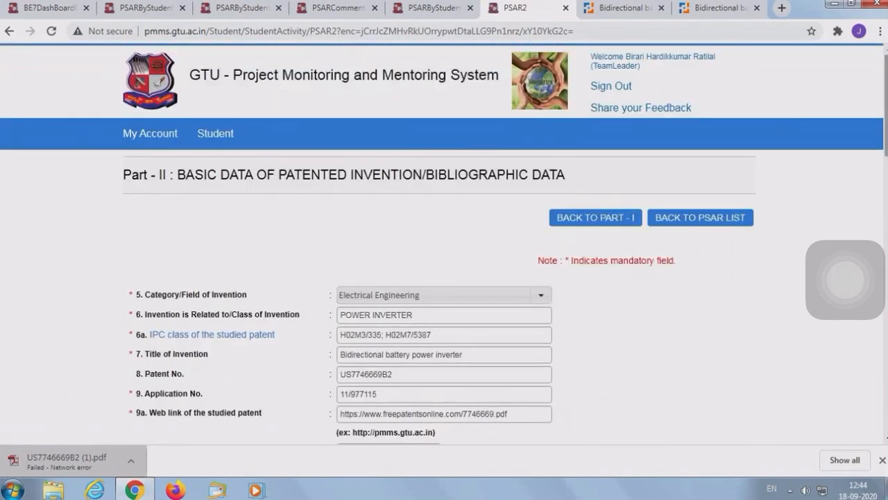
Choose Electrical Engineering as the category/field of invention in Part II
drag(886, 112, 886, 134)
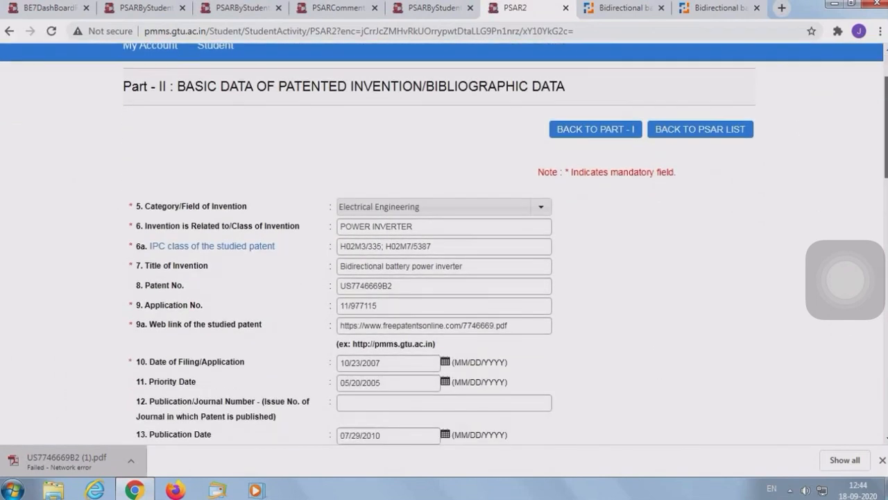
drag(125, 88, 169, 87)
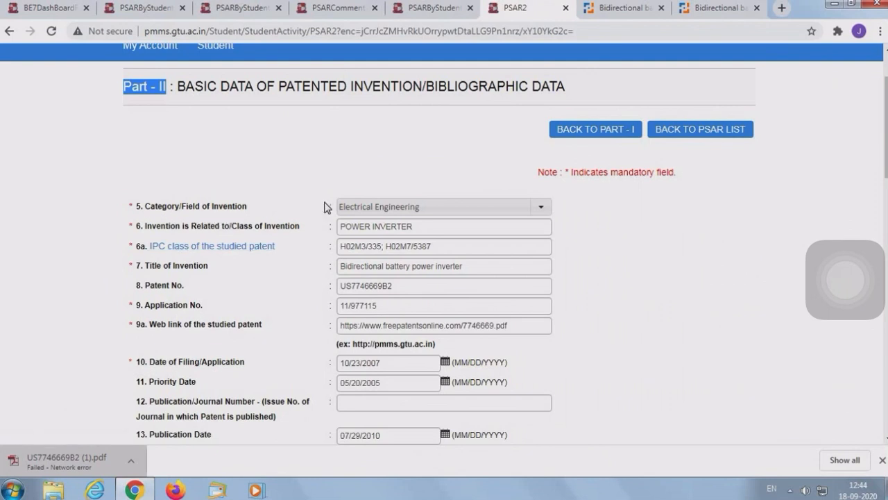
click(540, 207)
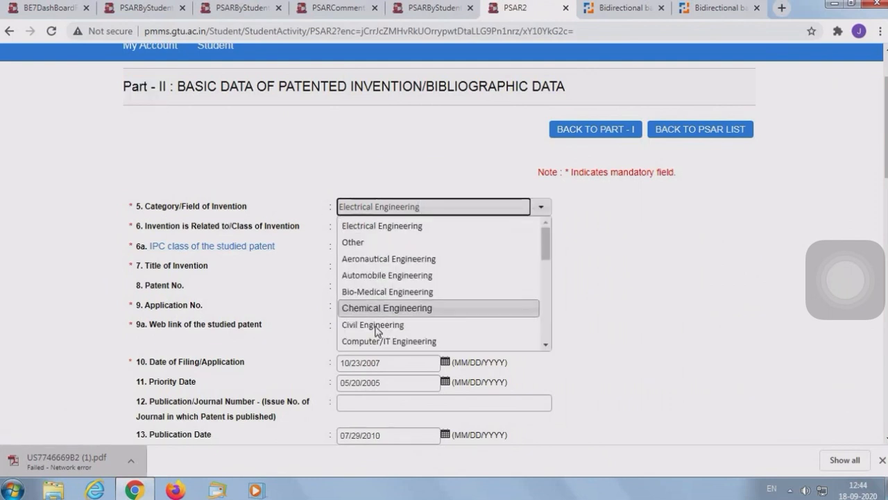
click(395, 224)
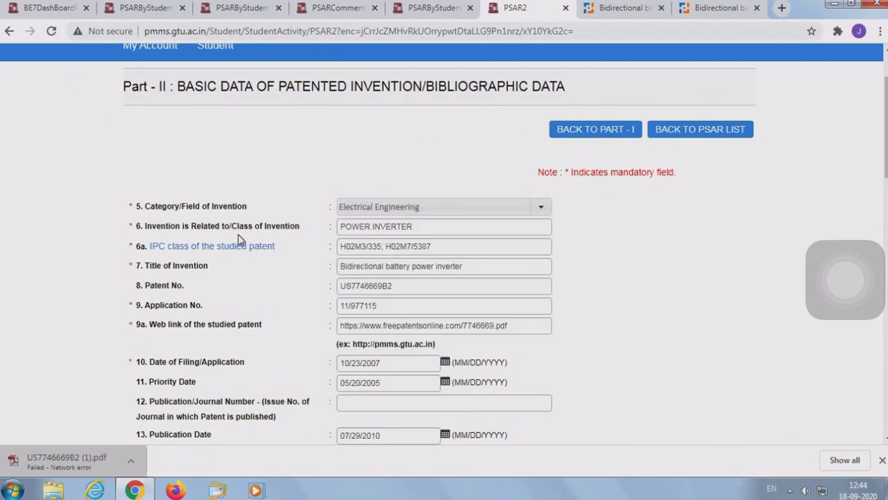
Review the class of invention field and highlight the International Classes entry on the patent page as the source for the IPC class
click(420, 229)
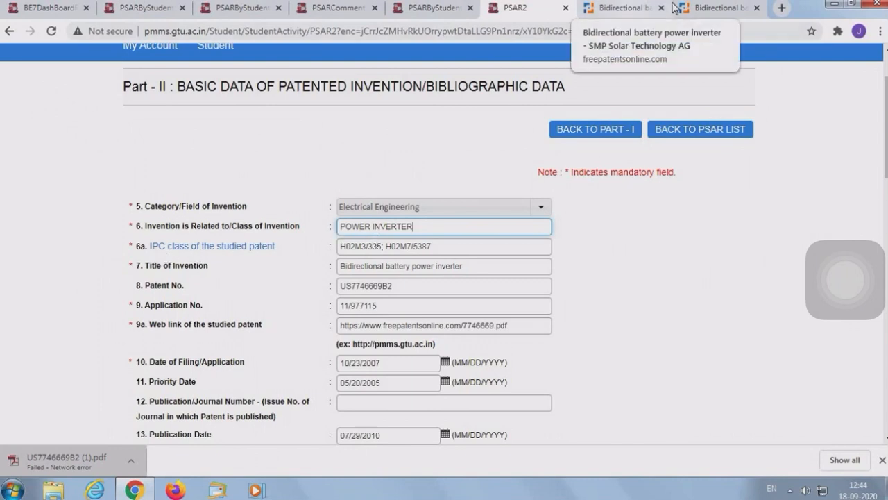
click(638, 12)
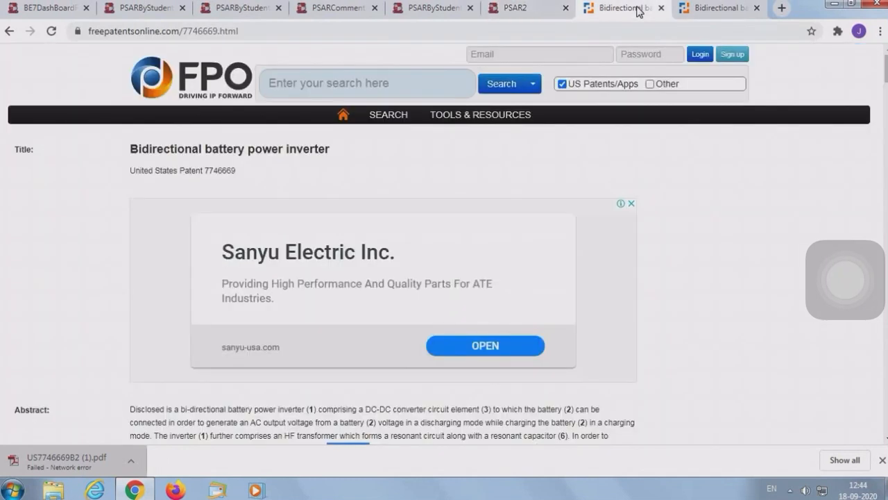
scroll(444, 243, down, 10)
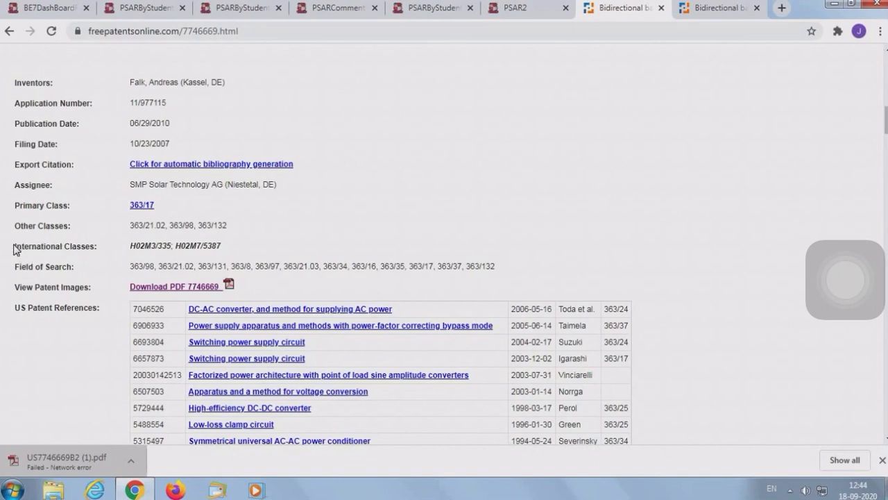
drag(15, 244, 240, 254)
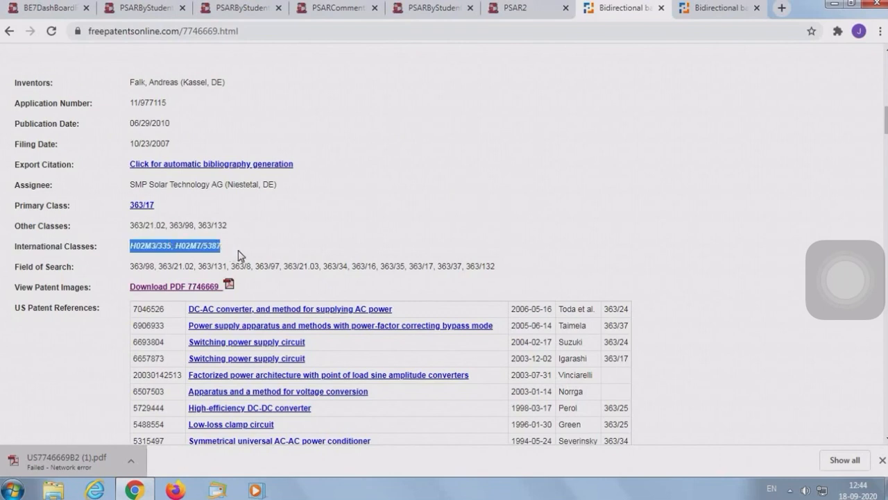
click(524, 8)
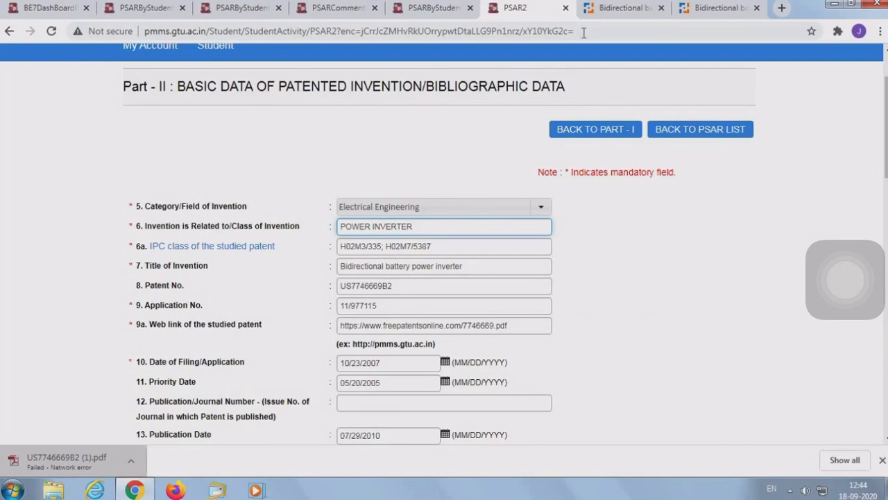
Locate the patent number on the first page of the patent PDF and compare it with the Part II form
click(612, 11)
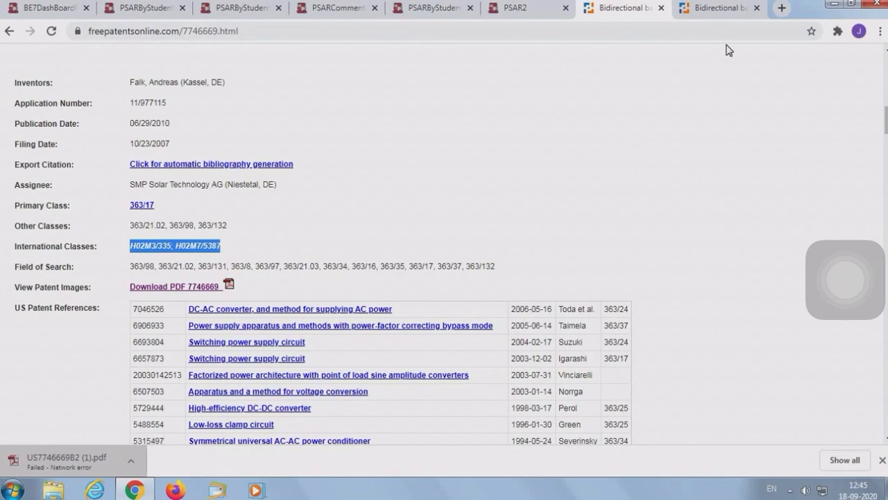
click(713, 13)
drag(886, 284, 886, 155)
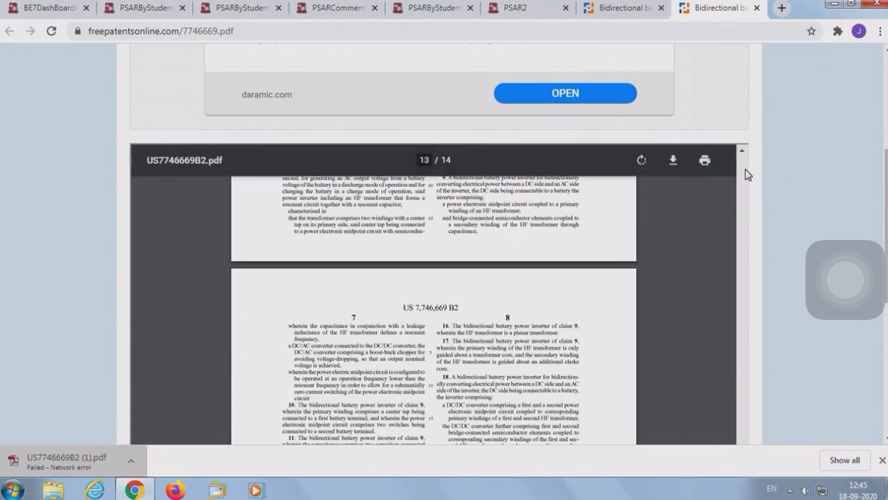
scroll(745, 169, up, 20)
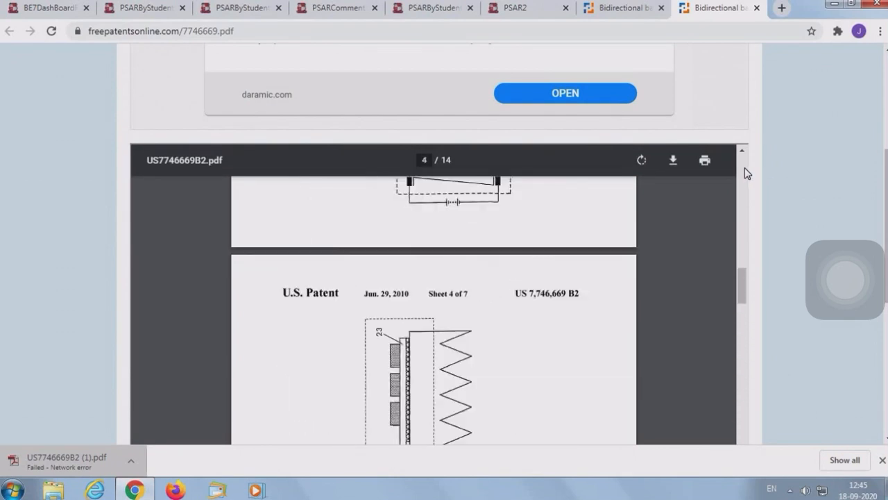
scroll(743, 167, up, 5)
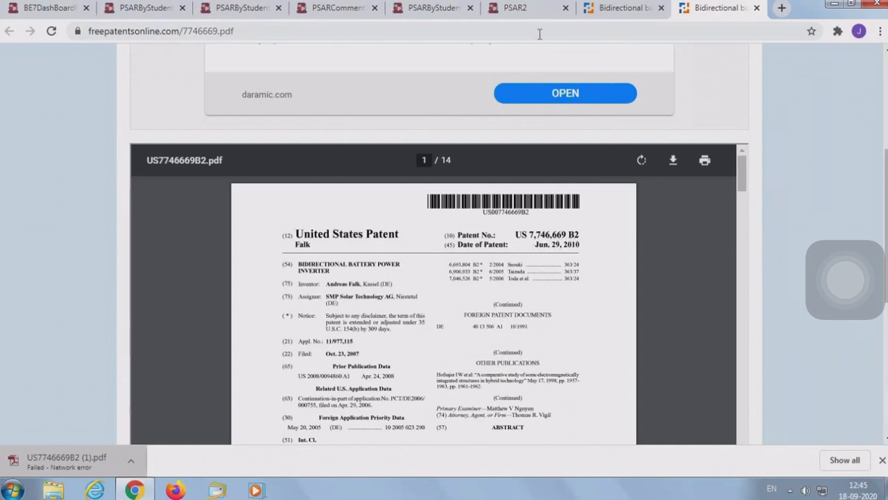
click(531, 9)
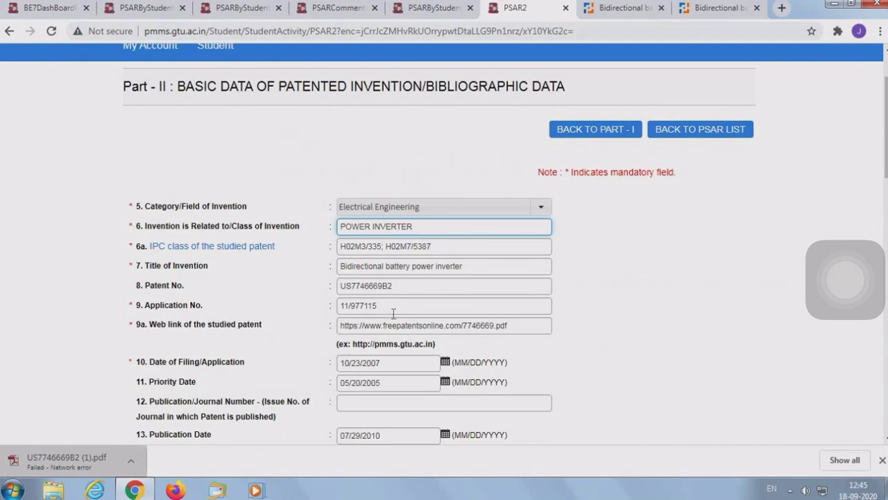
Compare the PDF's first page with the patent web page and highlight the application number there
click(706, 16)
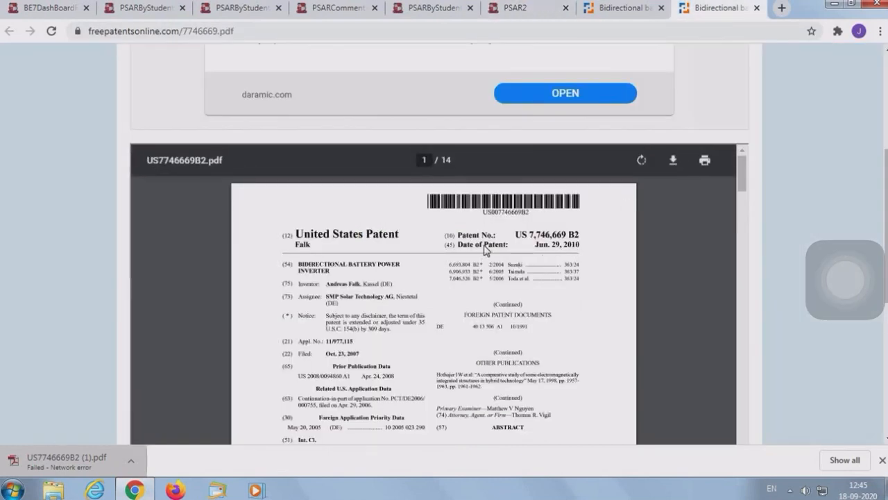
click(617, 13)
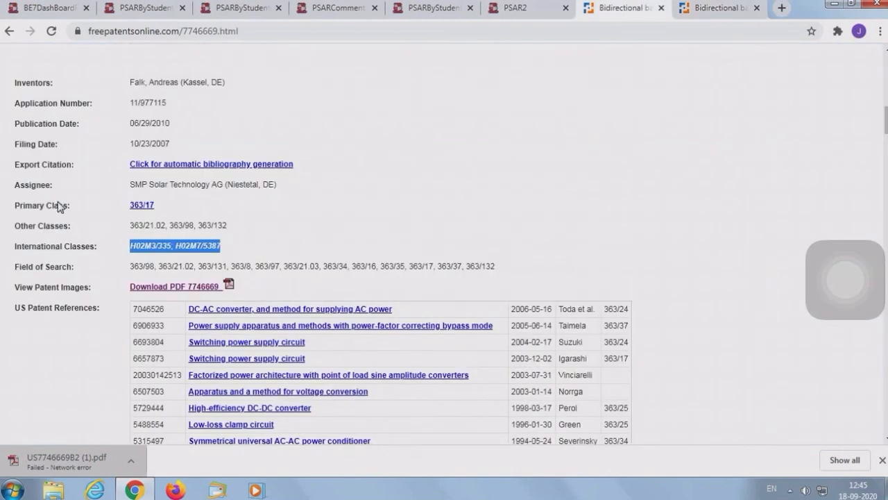
click(119, 113)
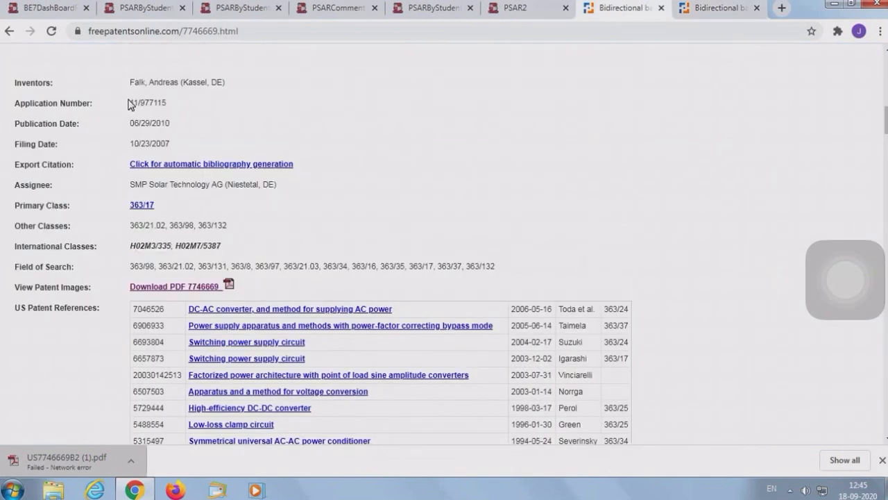
drag(132, 102, 171, 106)
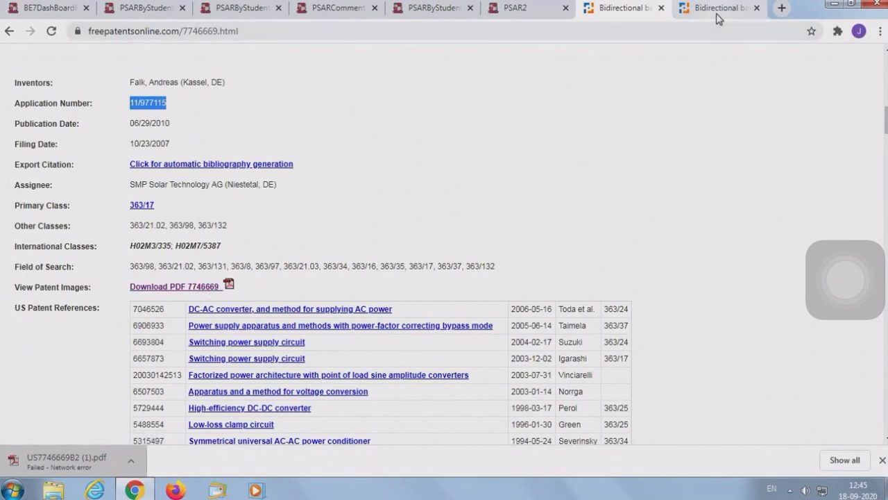
Check the web link field of the studied patent in Part II against the patent page's URL, selecting that URL
click(509, 13)
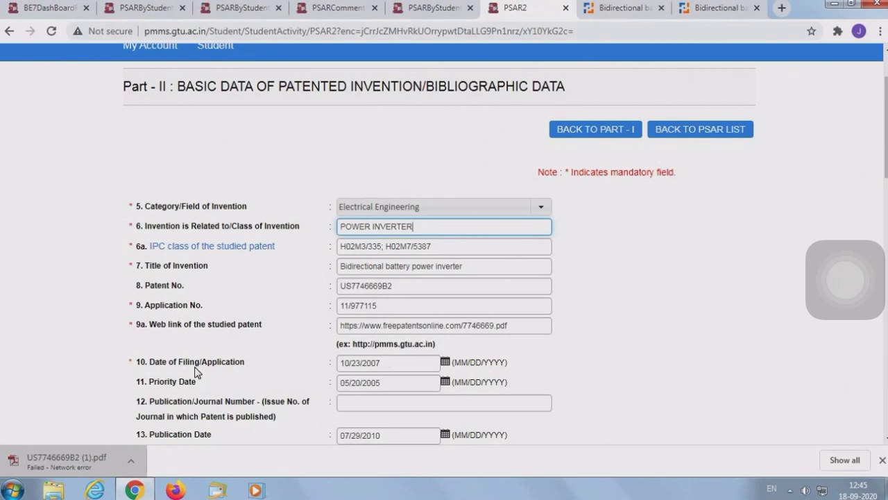
drag(149, 326, 272, 332)
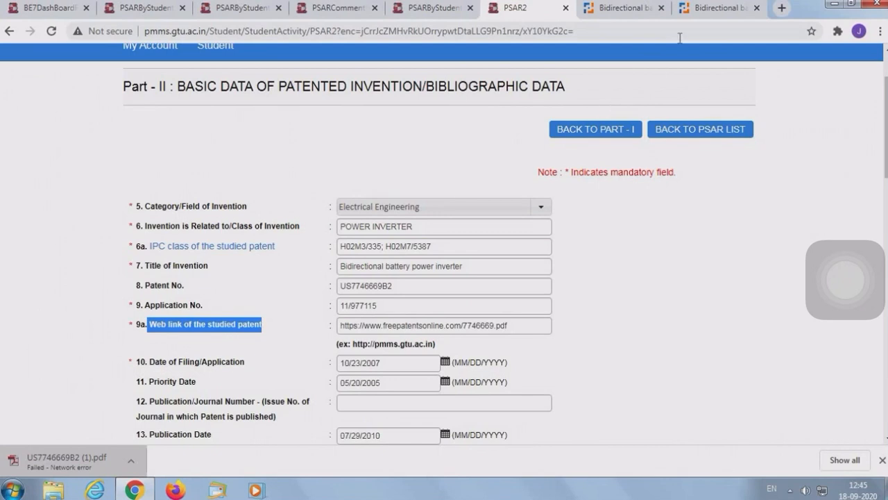
click(639, 12)
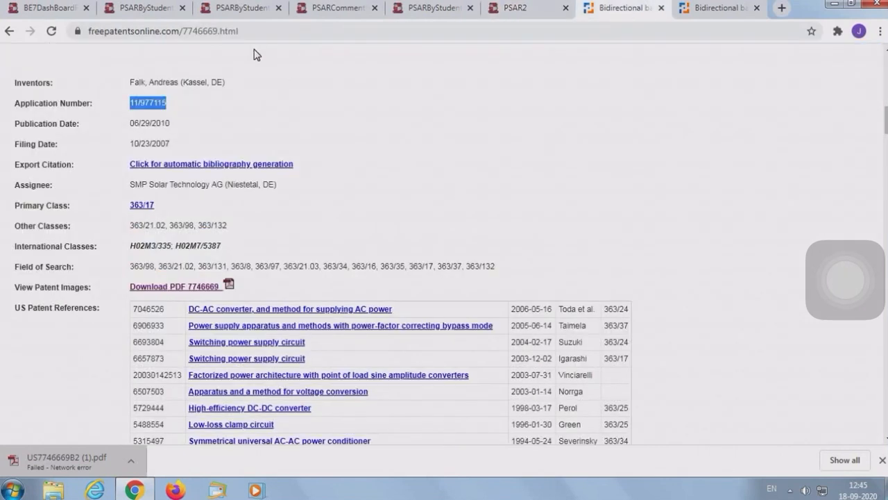
click(227, 35)
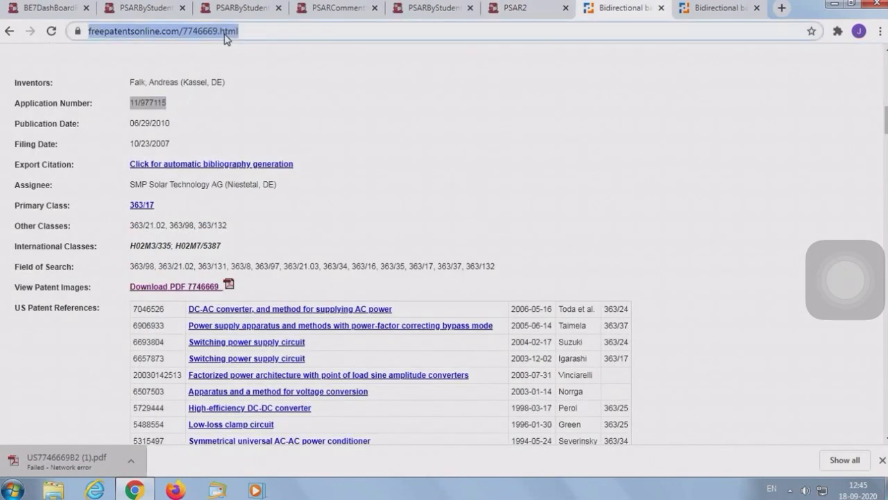
click(536, 11)
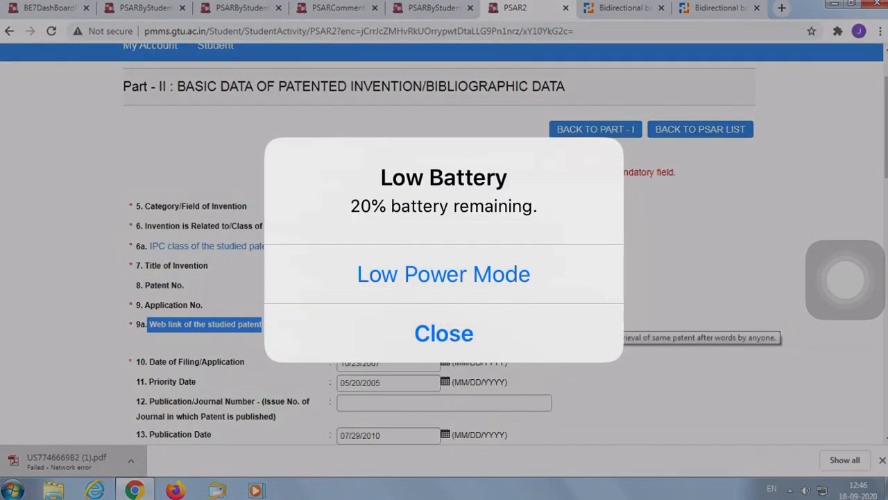
Check the Date of Filing/Application field in Part II against the patent page, highlighting the Filing Date entry there
click(444, 333)
click(371, 326)
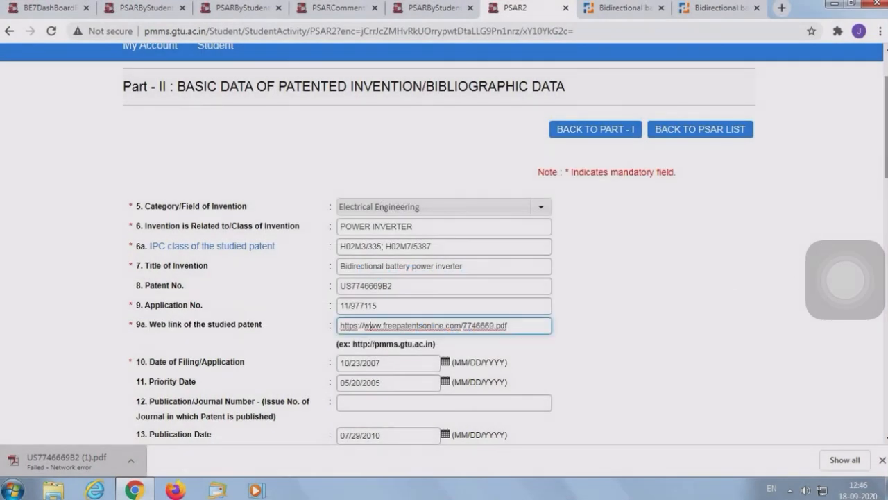
scroll(732, 278, down, 2)
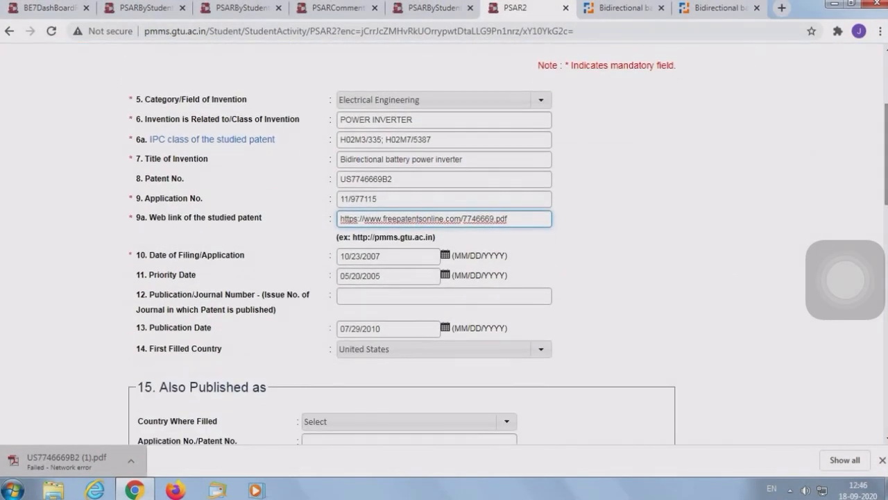
drag(149, 251, 246, 263)
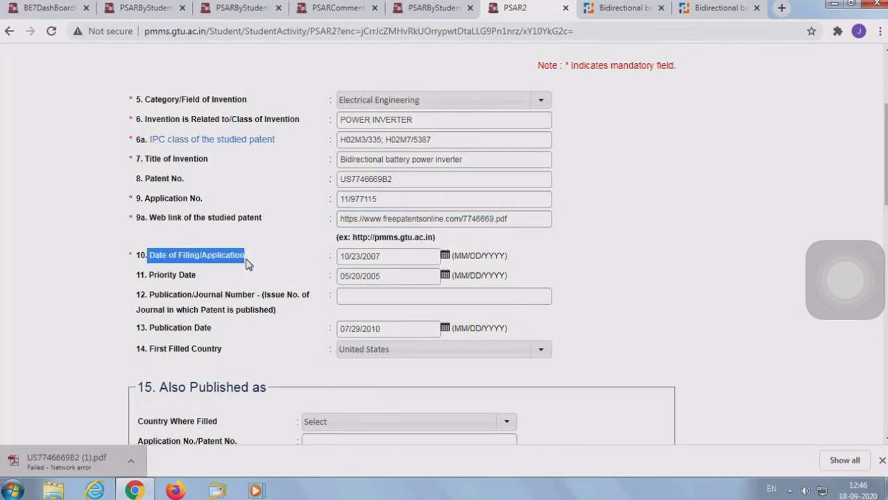
click(620, 14)
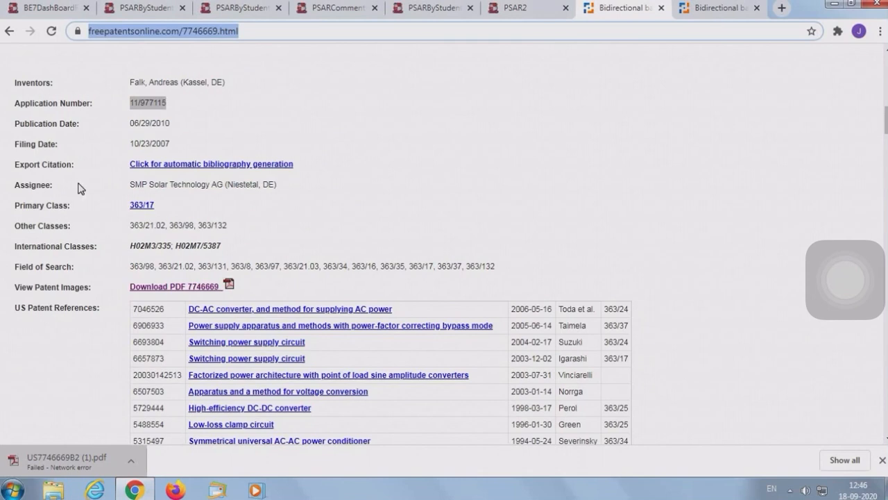
drag(129, 146, 184, 151)
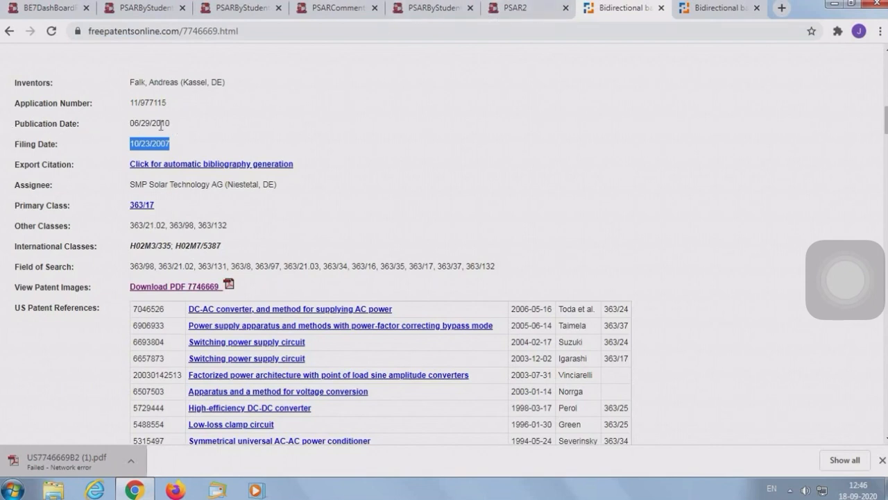
Highlight the Publication Date on the patent page and compare it with the publication and priority date fields in the form
drag(126, 123, 179, 125)
click(511, 9)
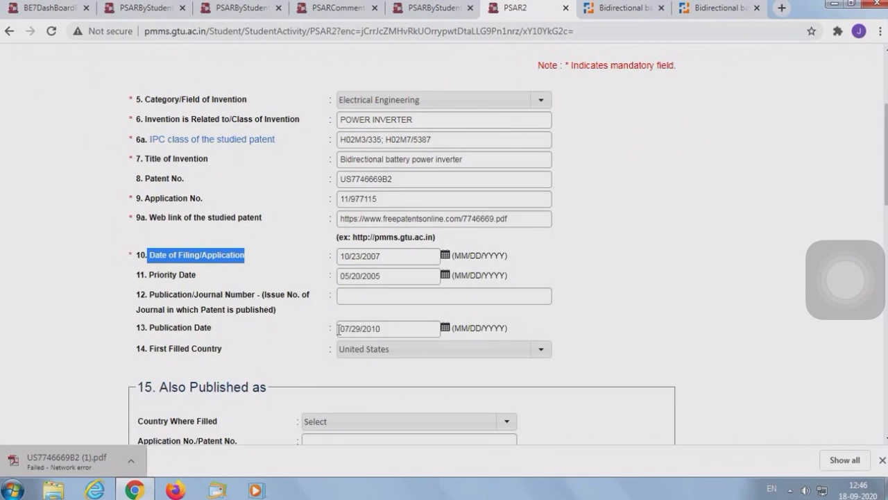
triple_click(368, 329)
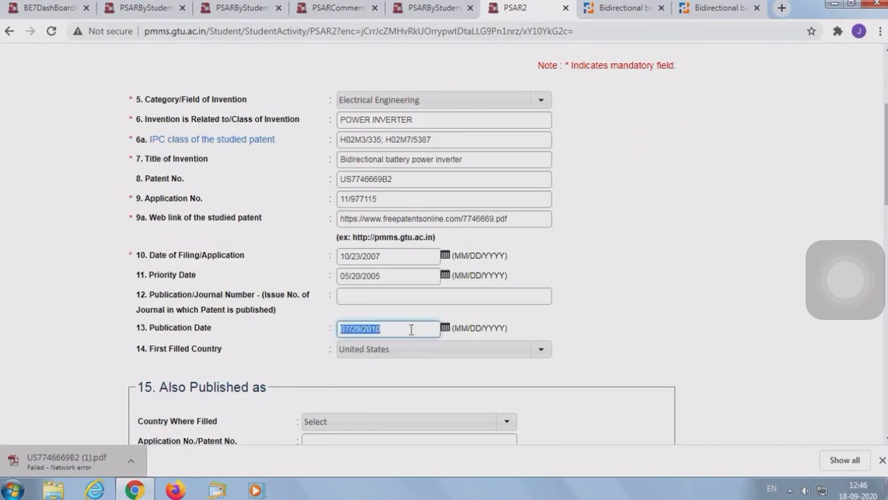
double_click(386, 276)
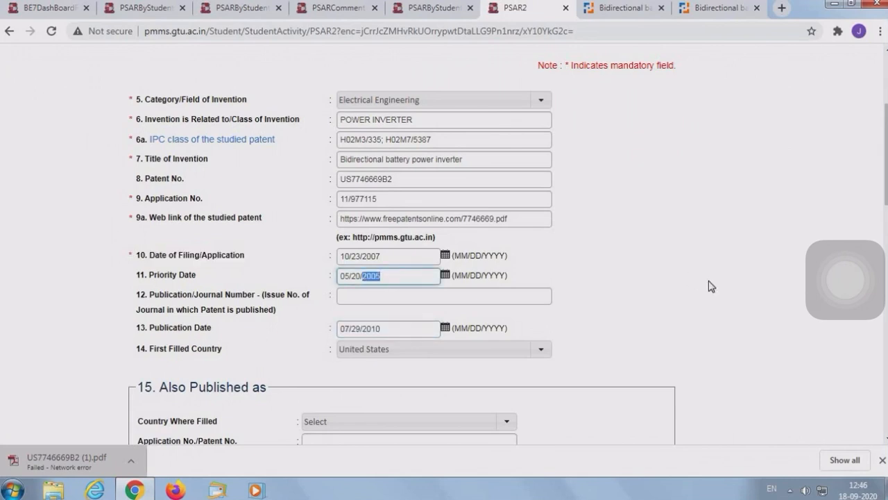
Review the filing, priority and publication date fields in Part II, highlighting each field's label
drag(884, 171, 886, 193)
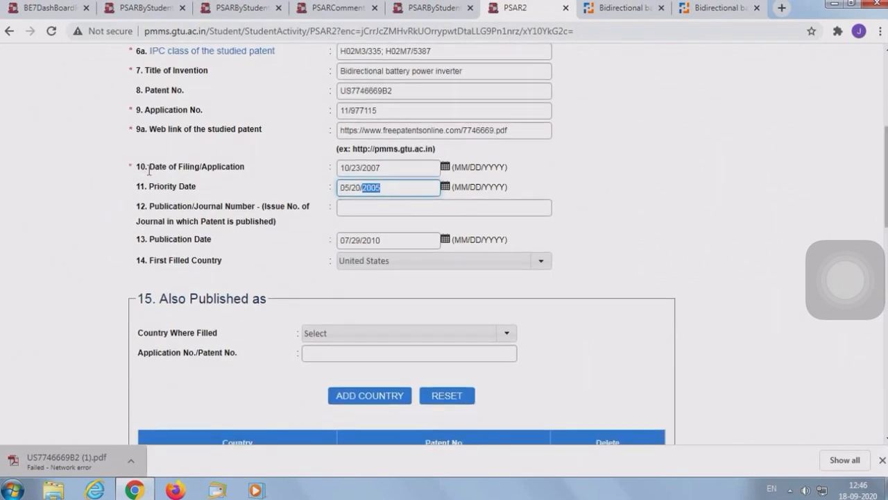
drag(152, 171, 249, 173)
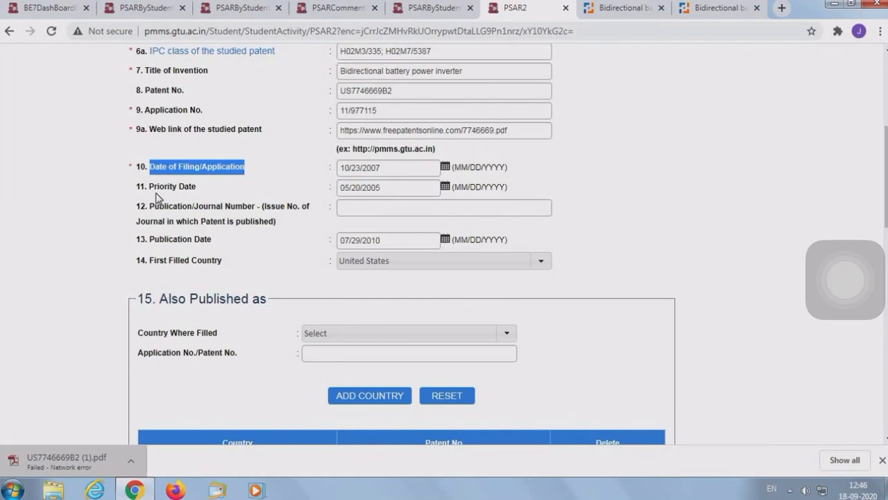
drag(149, 186, 212, 194)
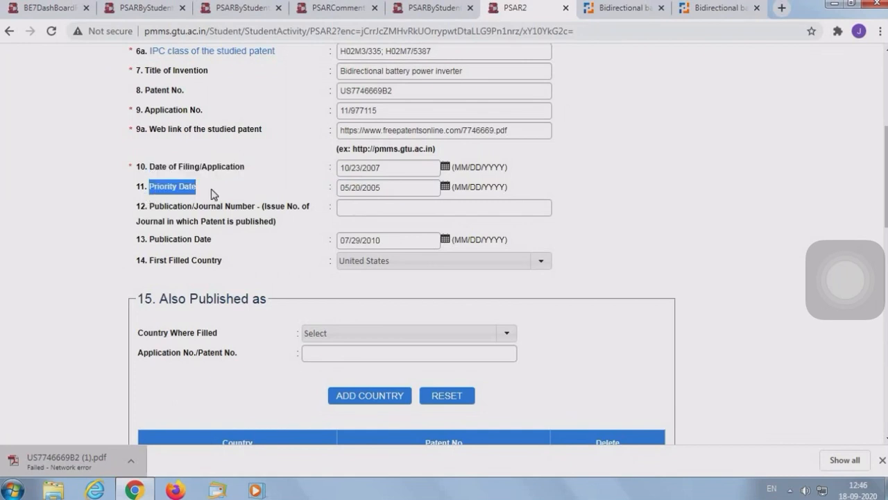
drag(151, 239, 251, 240)
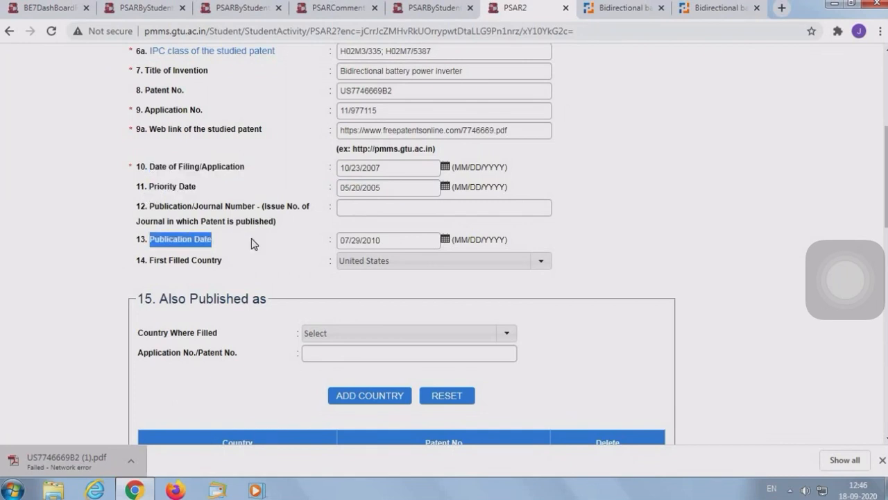
Examine the enlarged first page of the patent PDF for the filing, foreign priority and patent dates
click(617, 10)
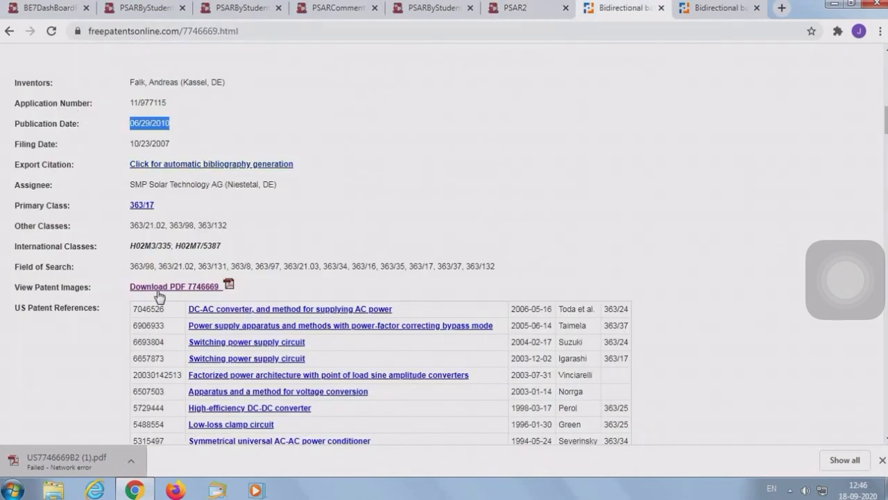
click(720, 11)
drag(743, 184, 745, 185)
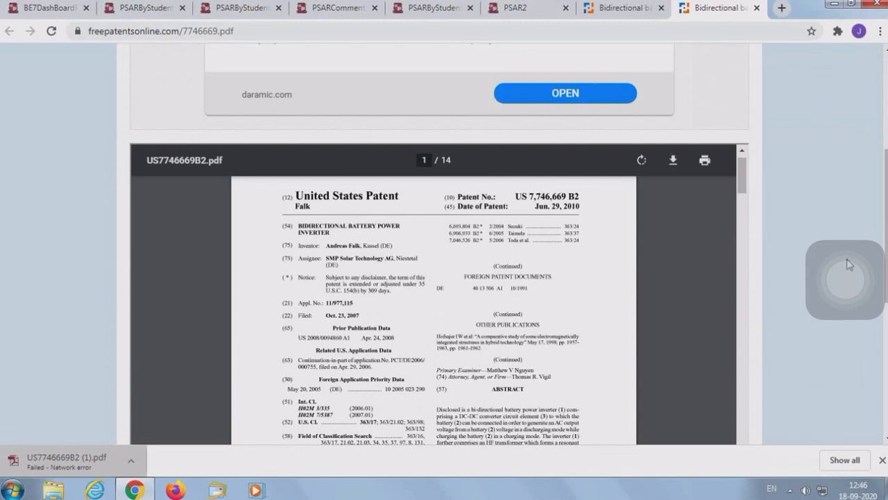
scroll(759, 379, down, 3)
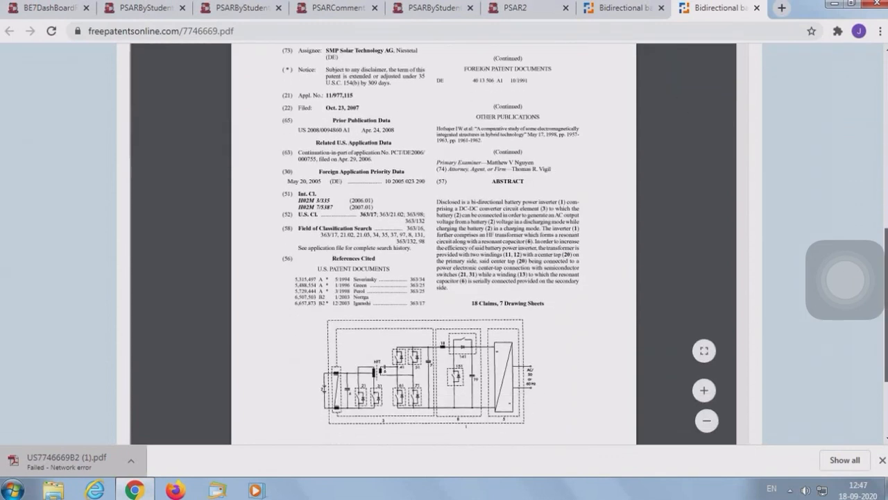
click(705, 392)
click(704, 392)
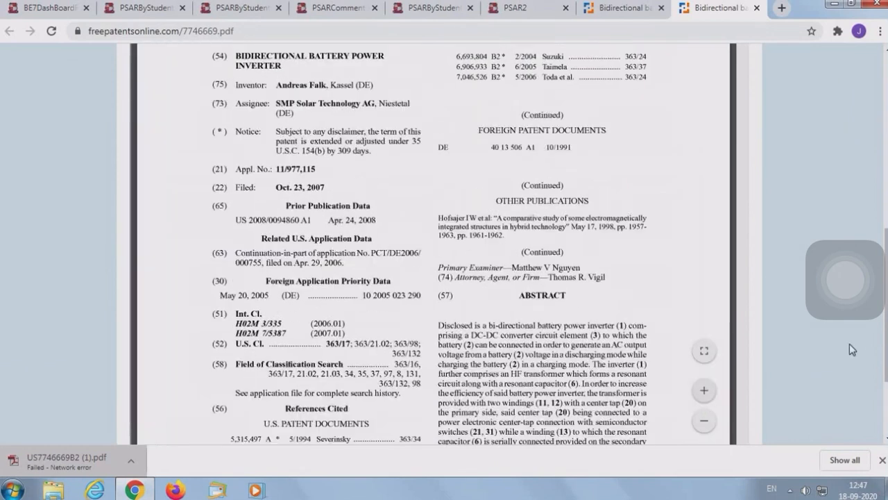
drag(884, 337, 885, 286)
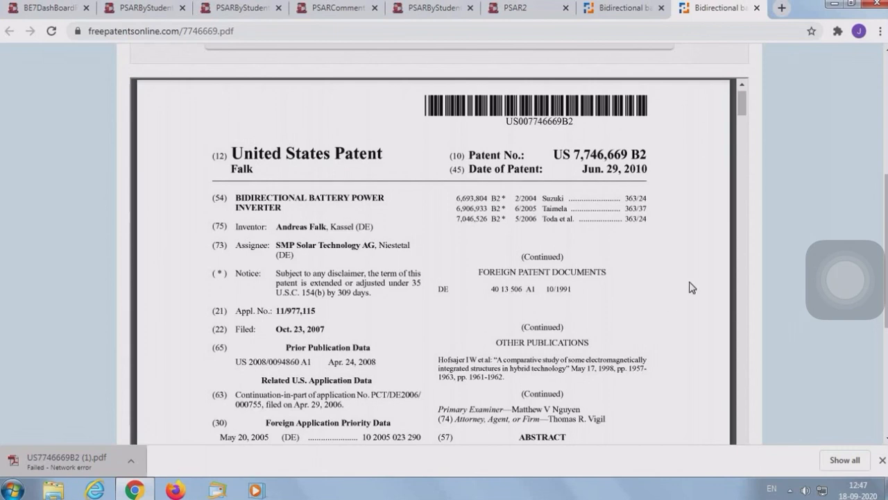
drag(743, 111, 744, 112)
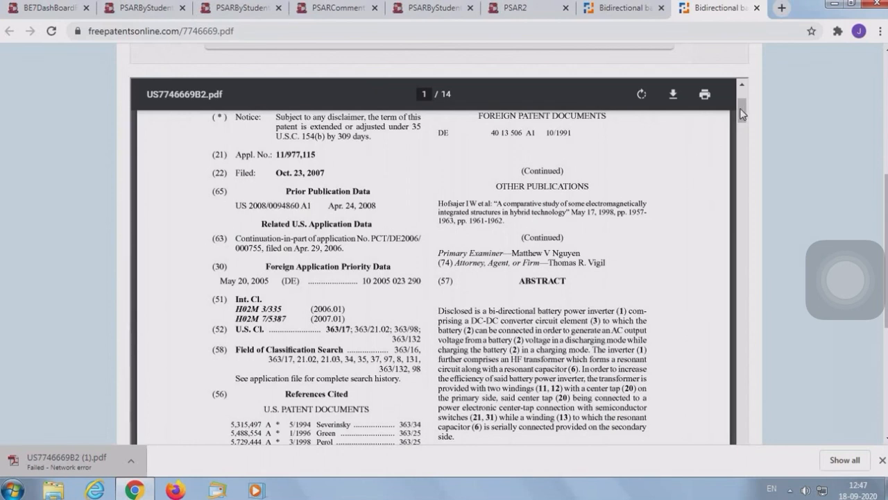
mouse_move(742, 108)
mouse_down()
mouse_move(749, 122)
mouse_move(747, 102)
mouse_up()
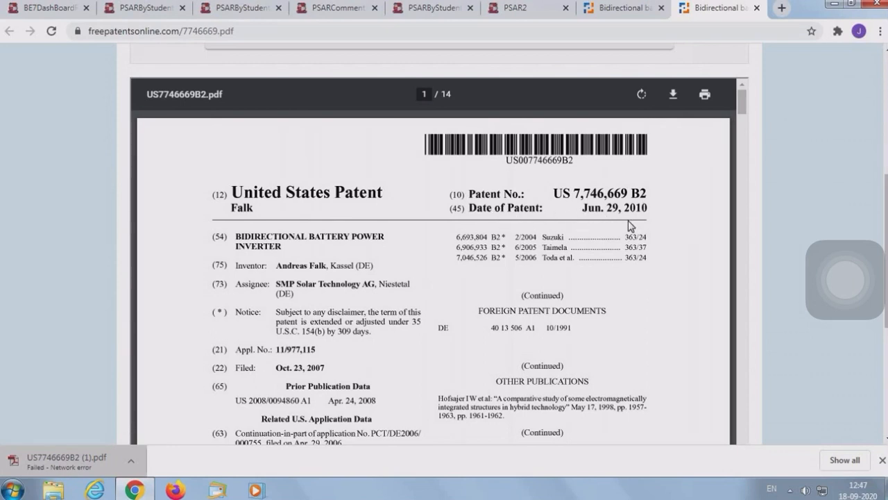
Compare the remaining Part II fields around the publication date with the patent web page and the PDF's first page
click(522, 9)
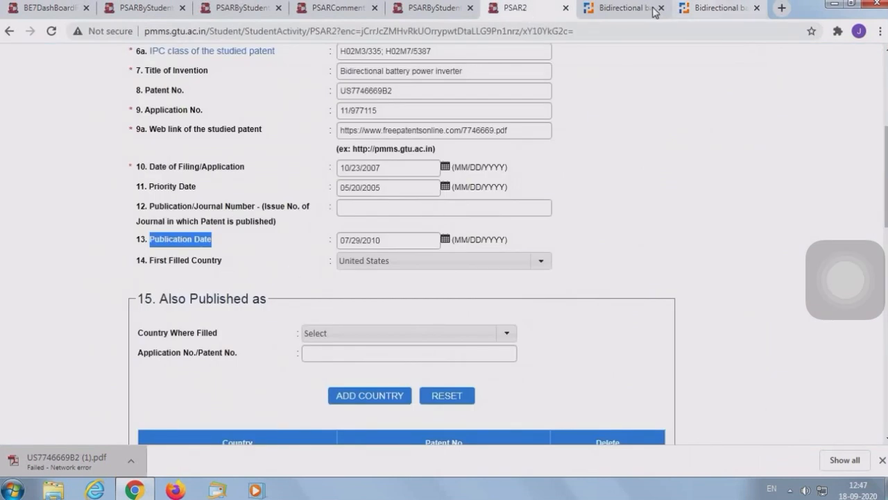
click(625, 9)
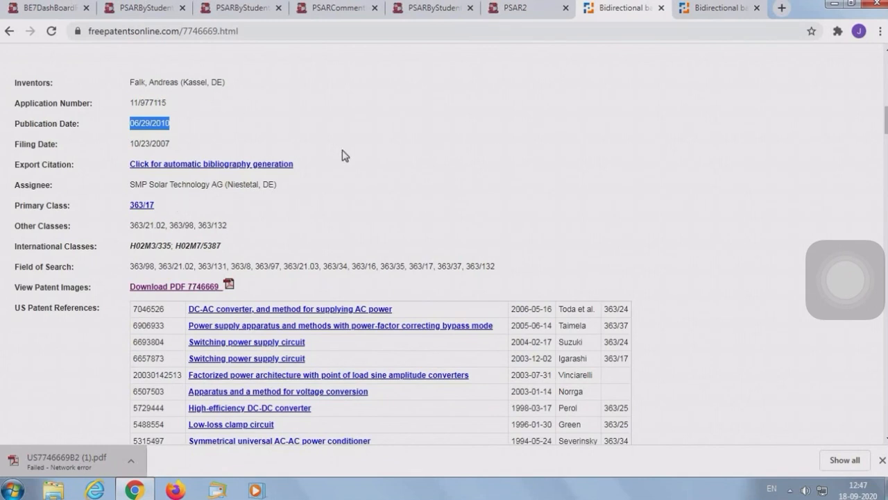
click(737, 14)
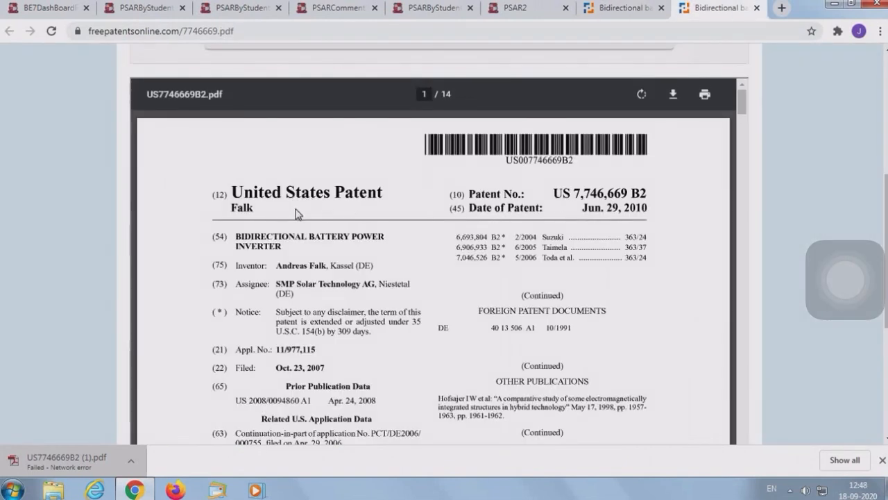
click(522, 8)
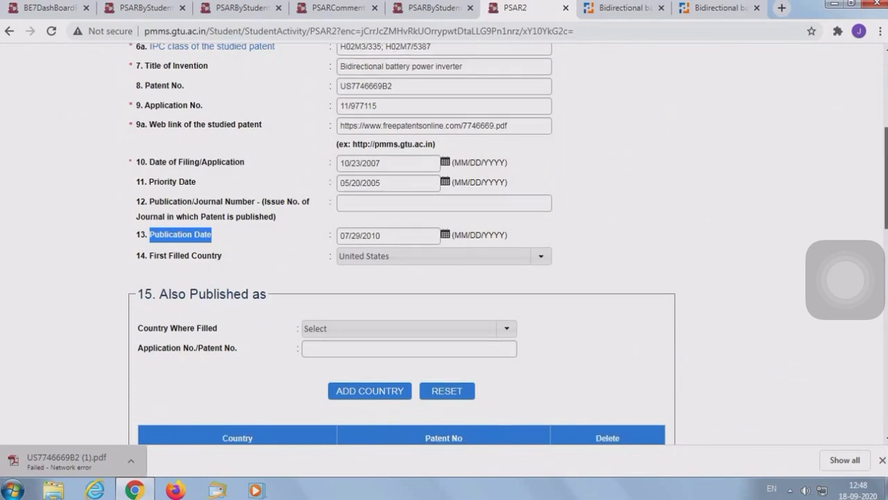
Set the country where filed to United States in the Also Published As section and check the suggestion for its application/patent number
scroll(884, 190, down, 2)
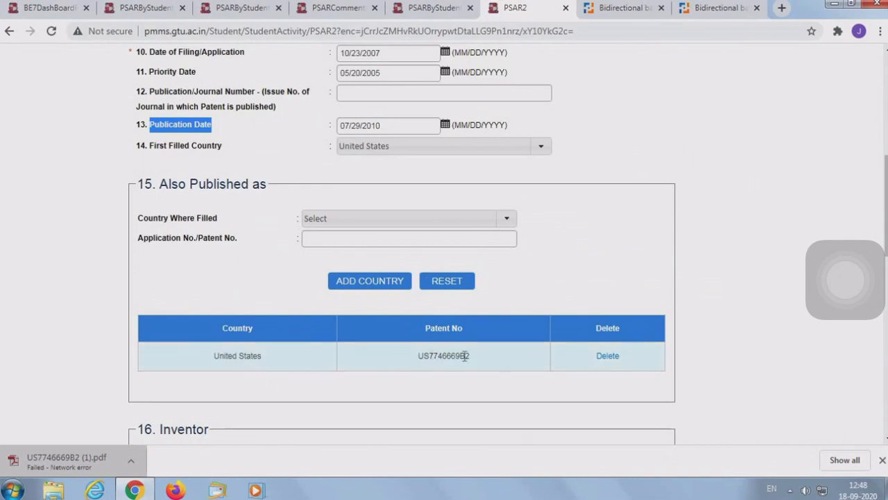
click(507, 221)
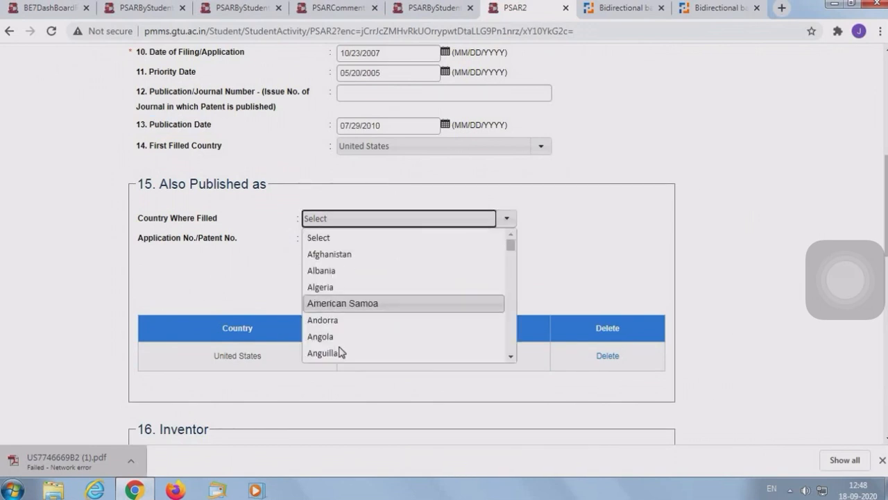
text(u)
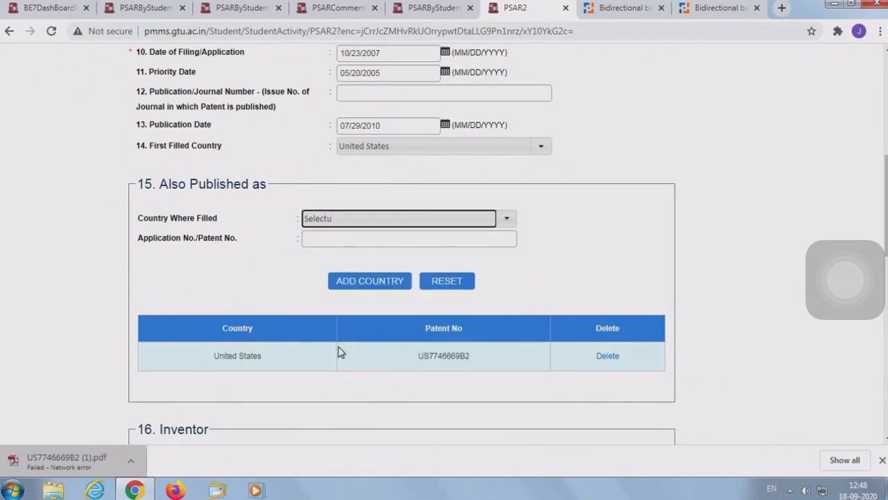
key(BackSpace)
key(BackSpace)
key(BackSpace)
key(BackSpace)
key(BackSpace)
key(BackSpace)
key(BackSpace)
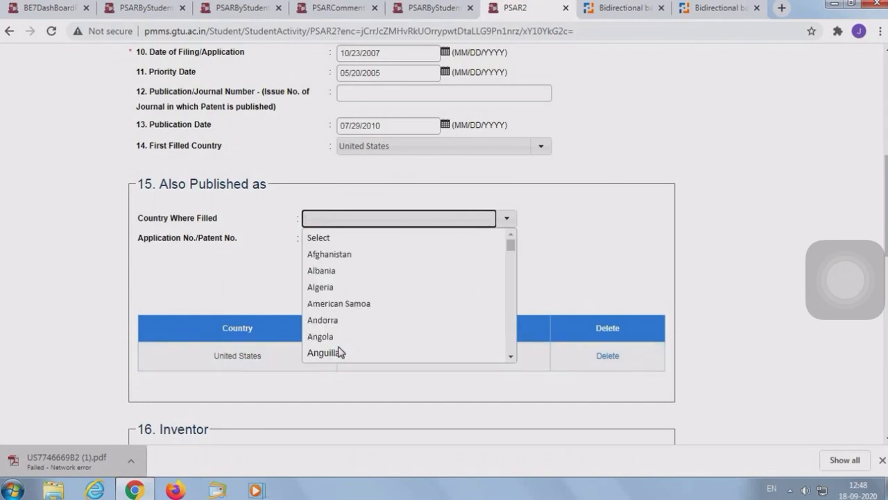
text(united)
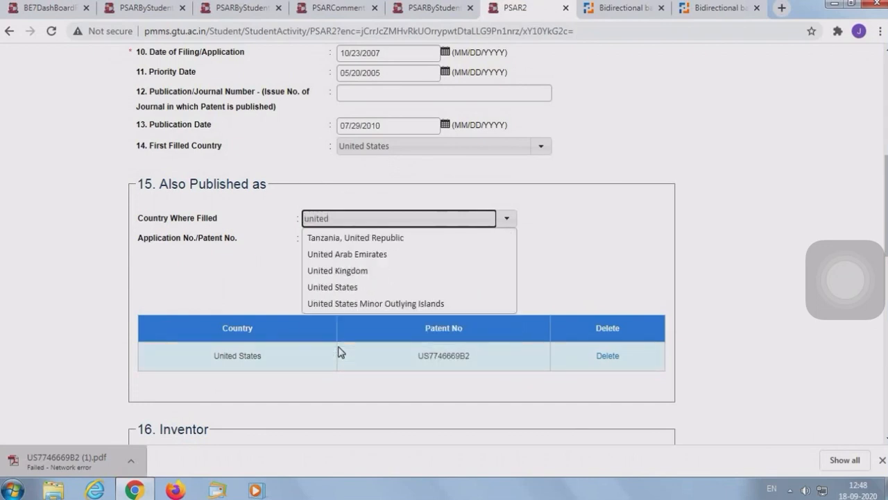
click(349, 288)
click(353, 238)
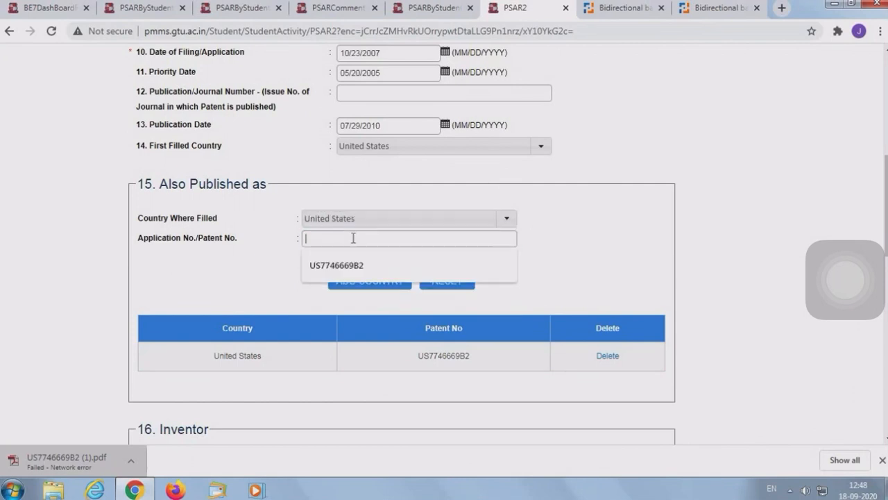
click(590, 236)
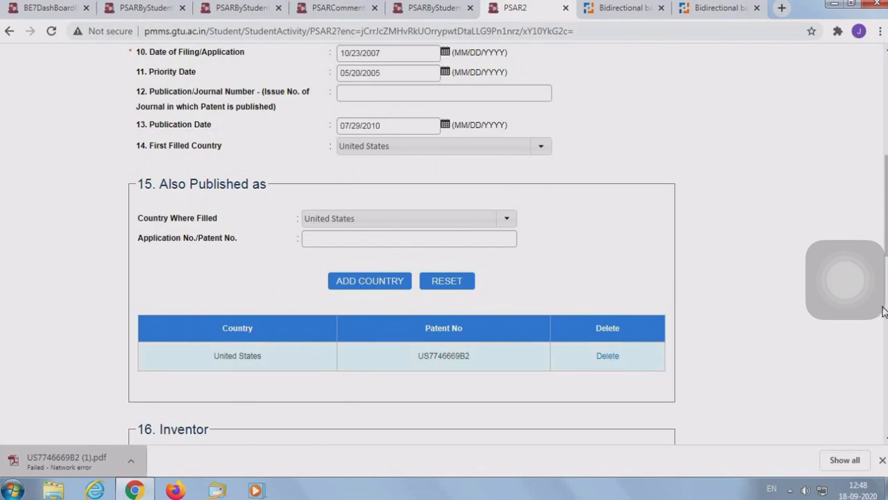
Compare the Inventor section with the inventor entry on the patent PDF's first page and check the suggestion for the inventor's name
scroll(444, 243, down, 4)
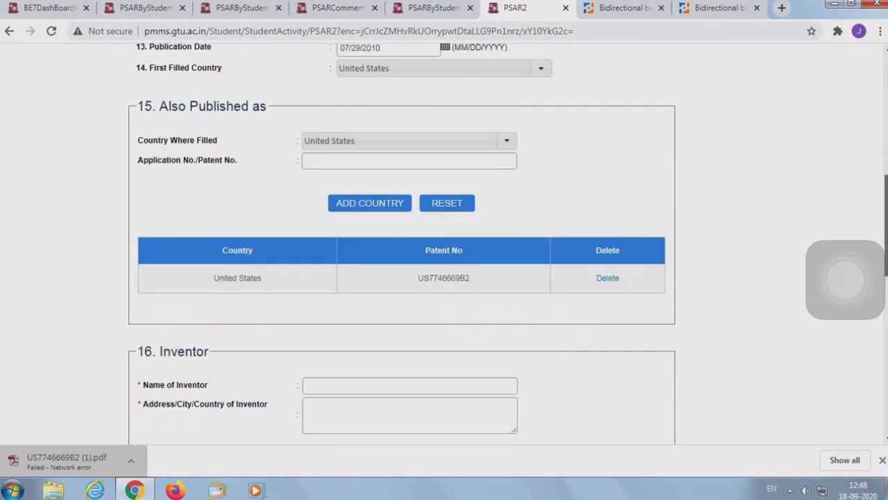
scroll(560, 239, down, 1)
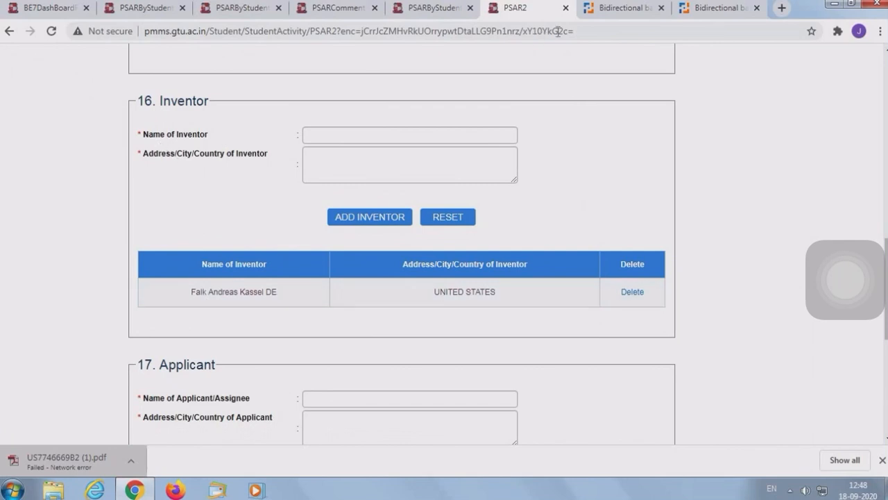
click(733, 11)
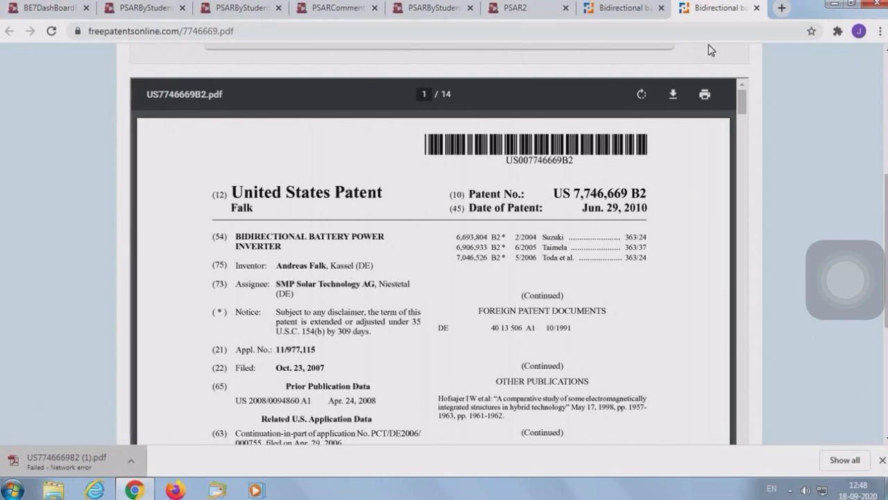
click(548, 8)
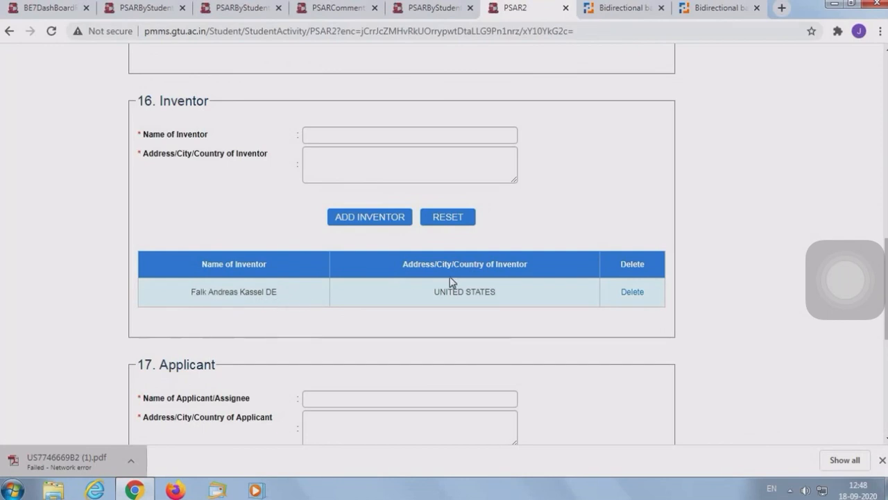
click(480, 131)
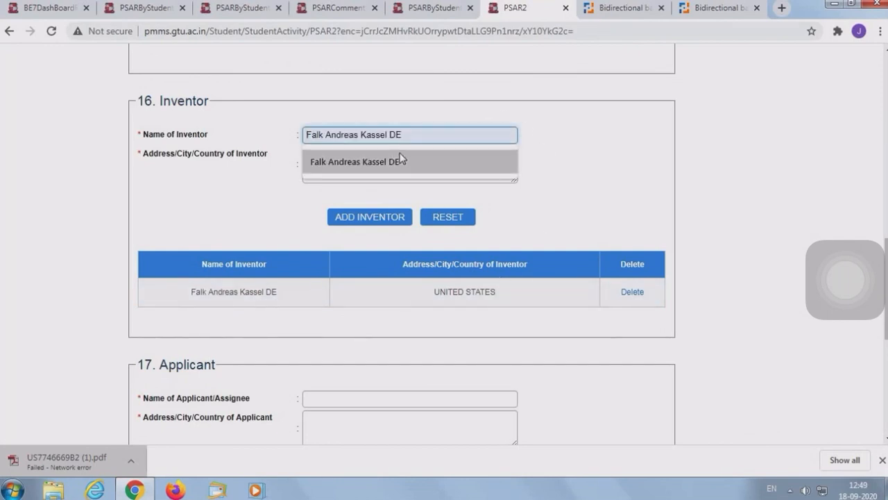
click(468, 176)
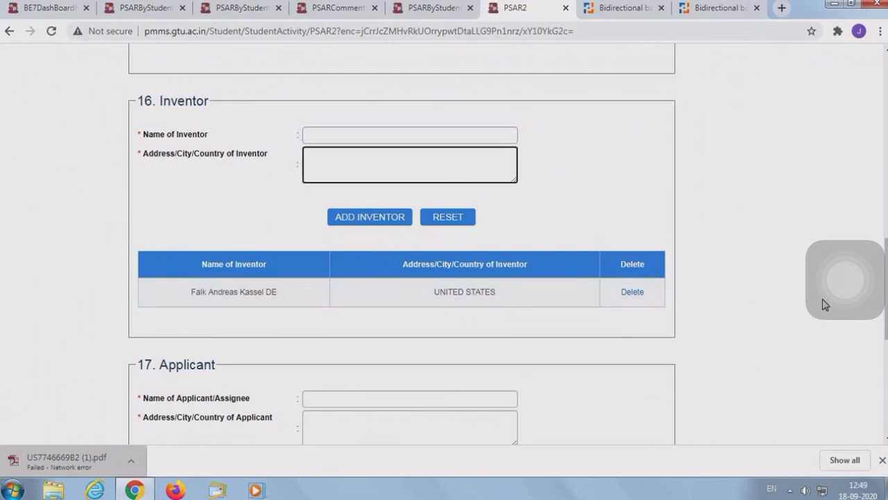
Fill in the Applicant section with the patent page's assignee, SMP Solar Technology AG Niestetal DE, and the address united states
scroll(885, 278, down, 3)
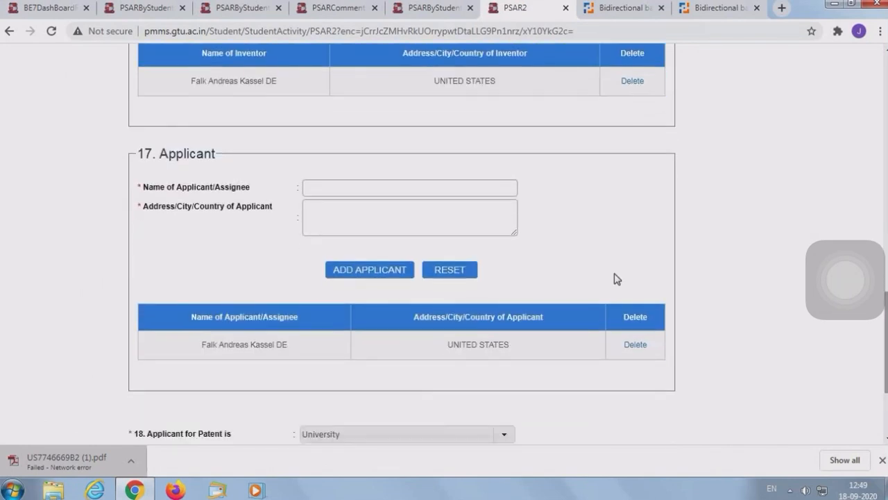
click(720, 8)
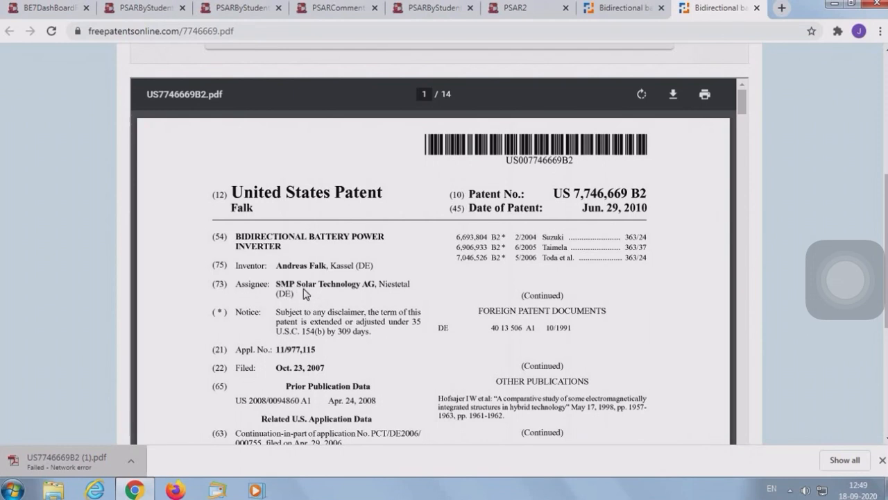
click(622, 9)
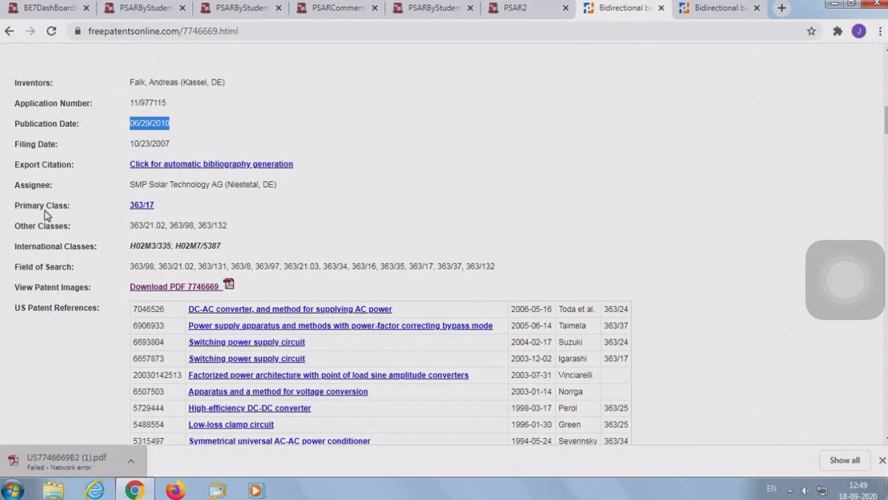
drag(131, 185, 283, 191)
key(ctrl+c)
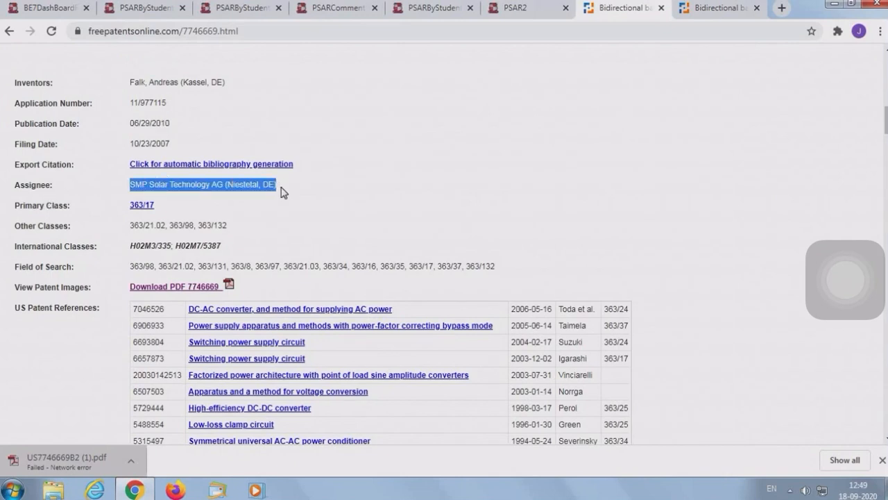
click(527, 8)
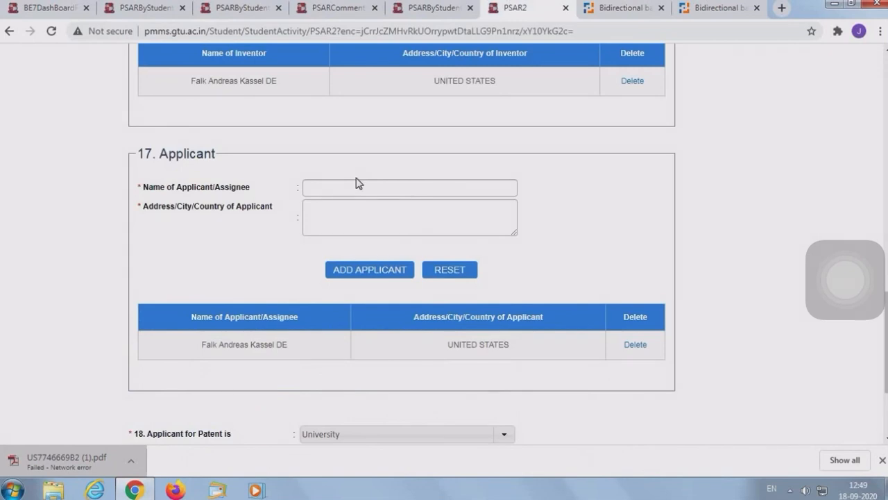
key(ctrl+v)
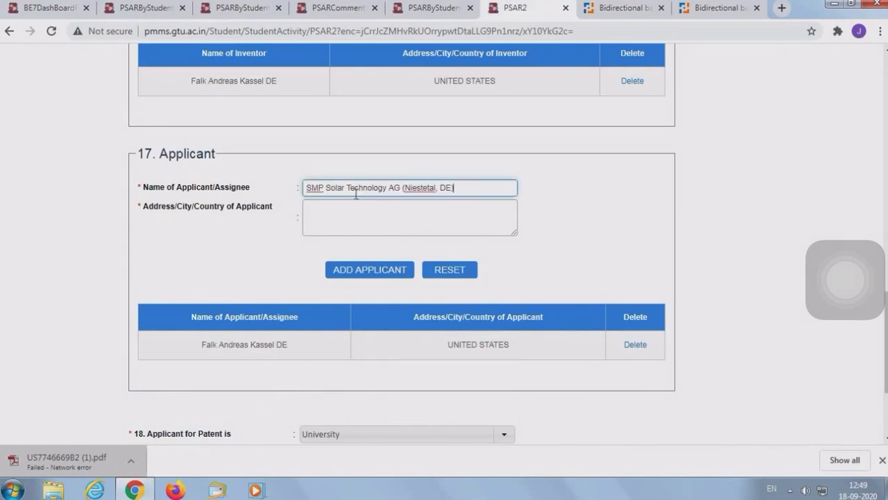
click(353, 209)
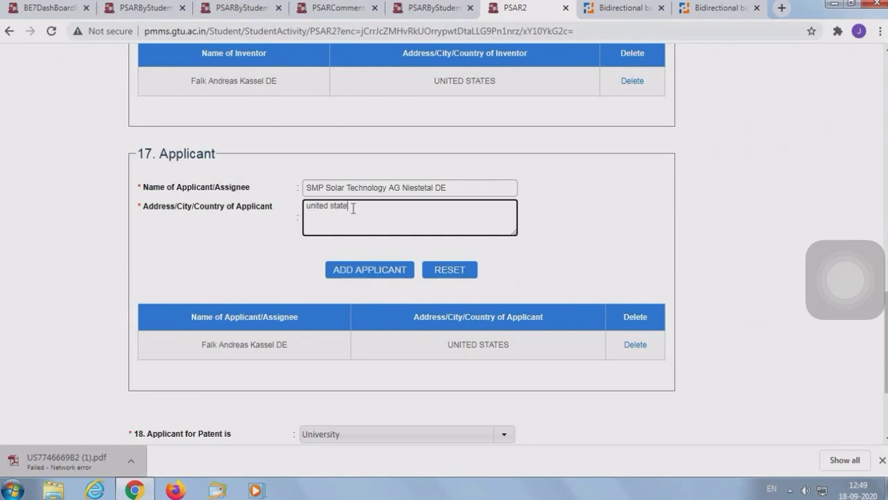
Delete the existing applicant record and add the SMP Solar Technology AG entry to the applicant list in its place
click(635, 345)
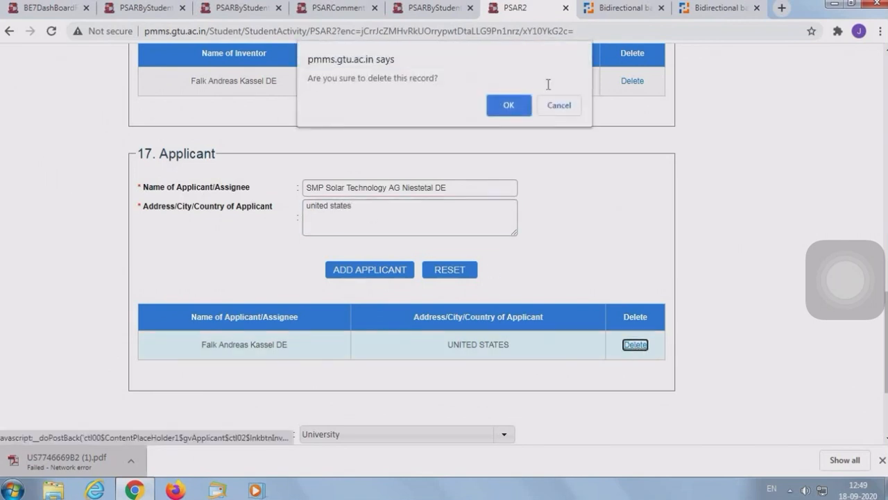
click(514, 110)
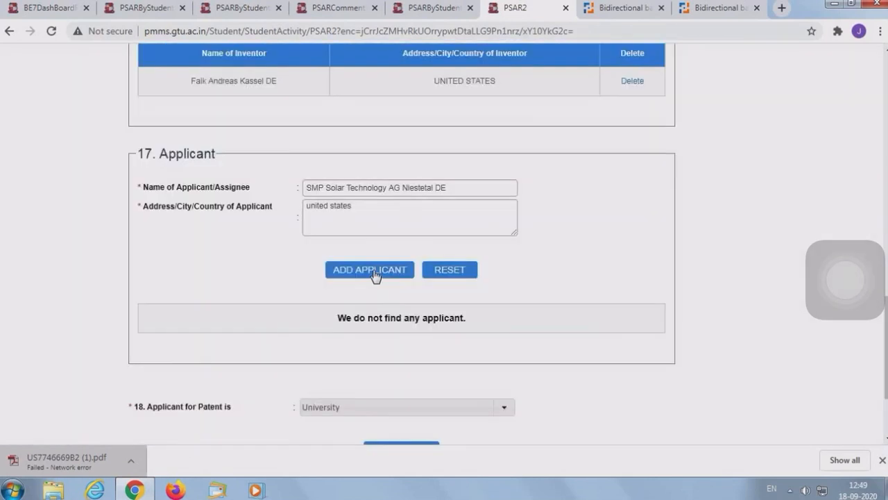
click(373, 273)
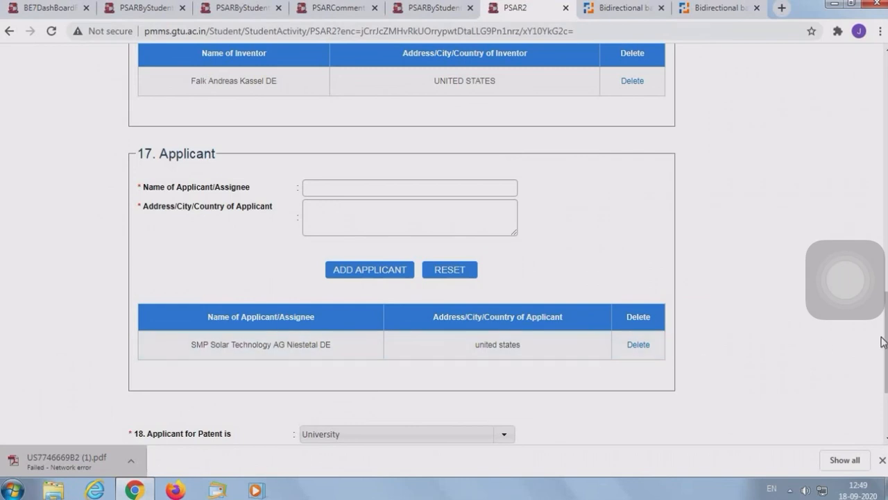
Set the type of applicant for the patent to Company, then save Part II and continue to Part III
scroll(885, 346, down, 3)
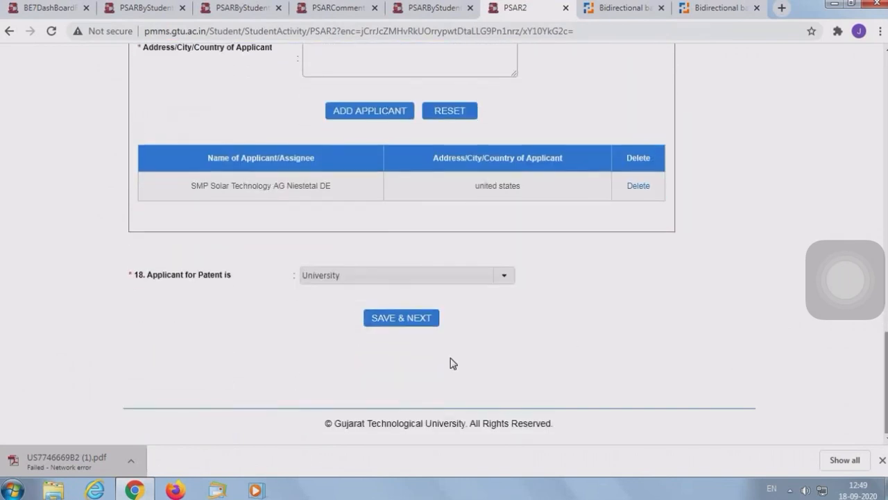
click(506, 278)
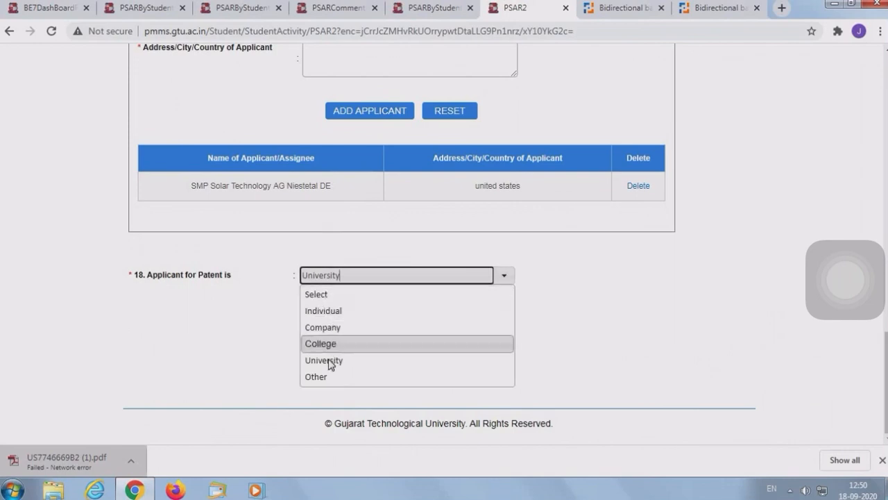
click(345, 329)
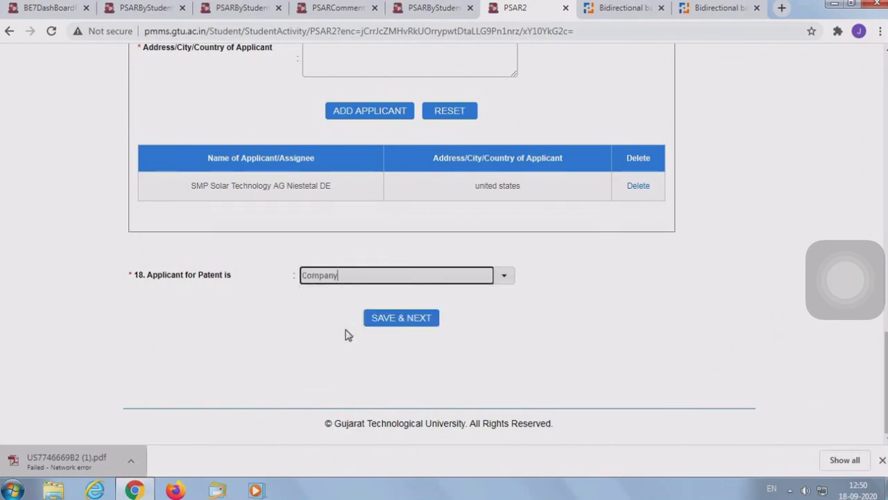
click(395, 321)
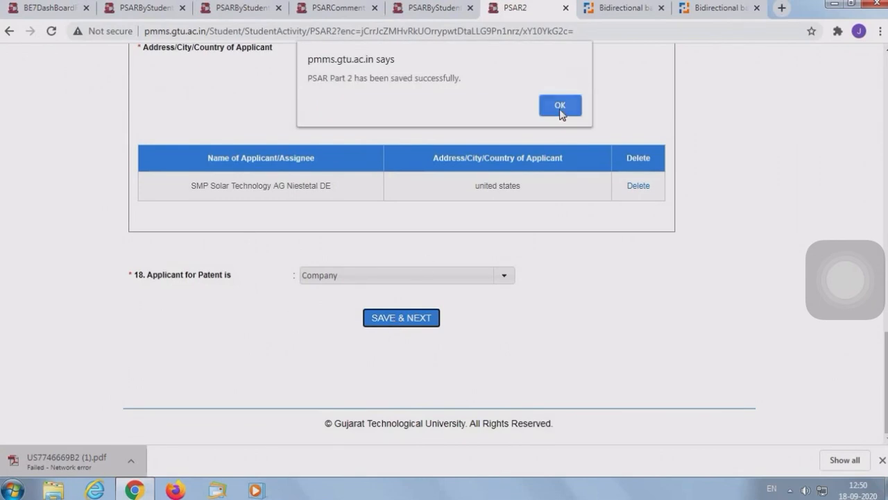
click(560, 108)
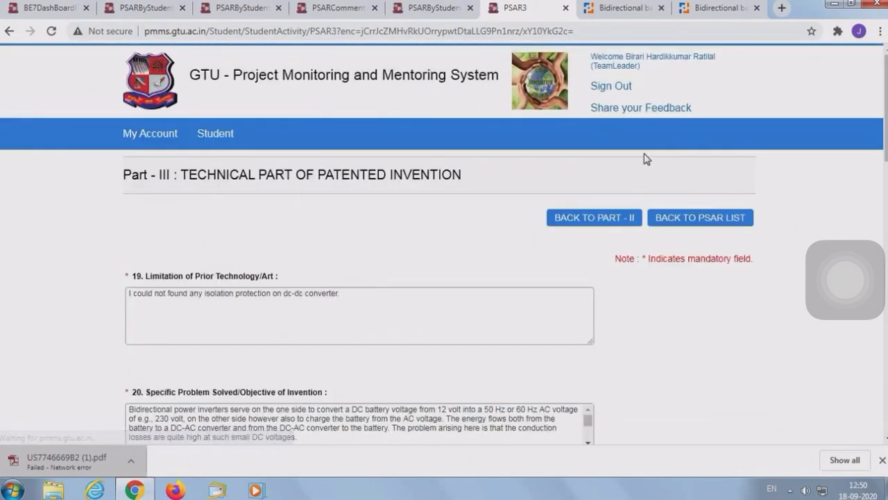
Review the Part III technical fields, highlighting the part number and the Specific Problem Solved/Objective of Invention label
scroll(466, 147, down, 1)
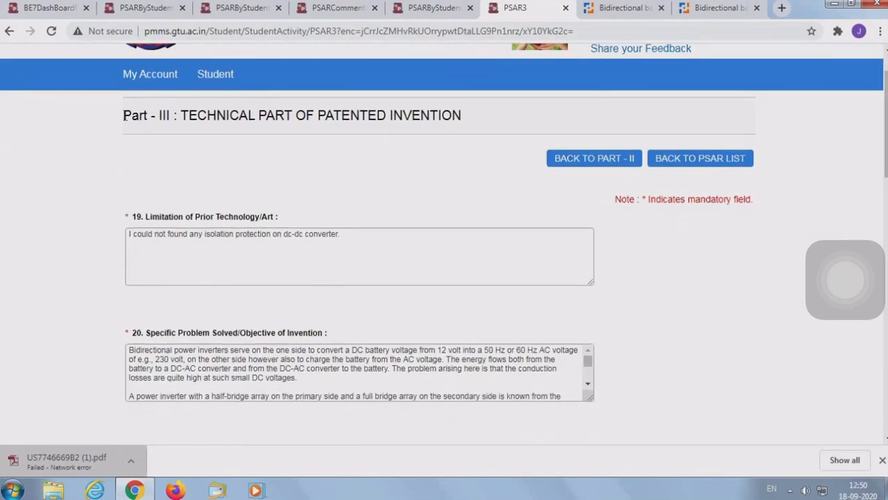
drag(124, 118, 171, 121)
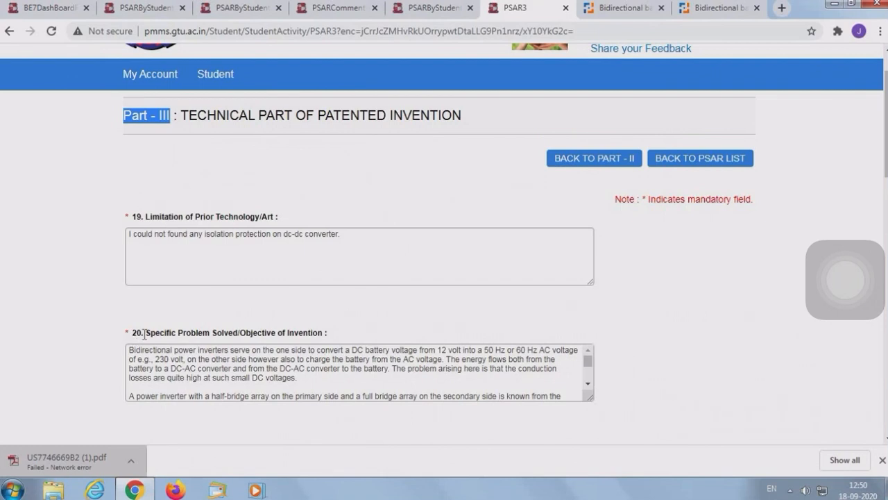
drag(147, 334, 330, 334)
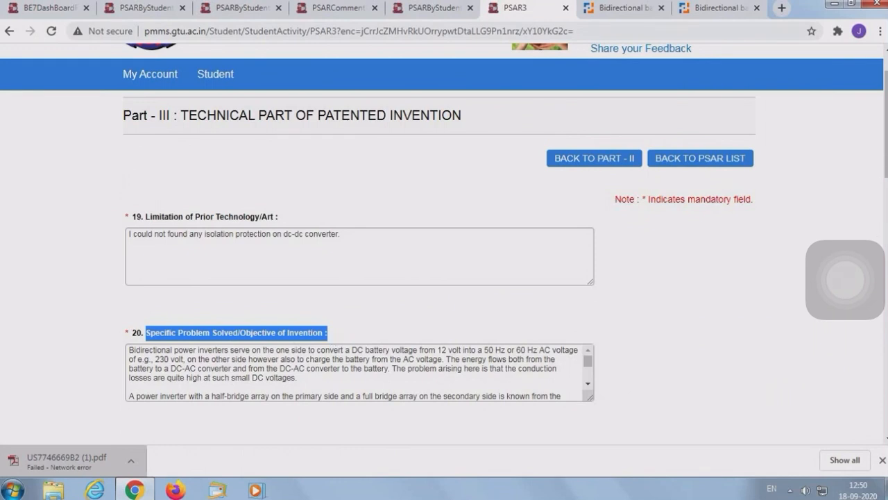
scroll(886, 161, down, 4)
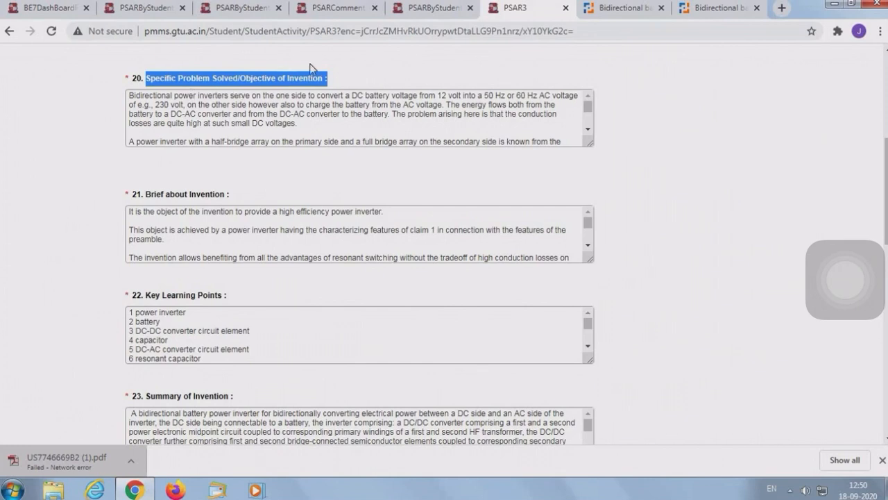
Examine the patent web page's claims and Background of the Invention, highlighting the Description of the Prior Art heading and its paragraphs
click(638, 8)
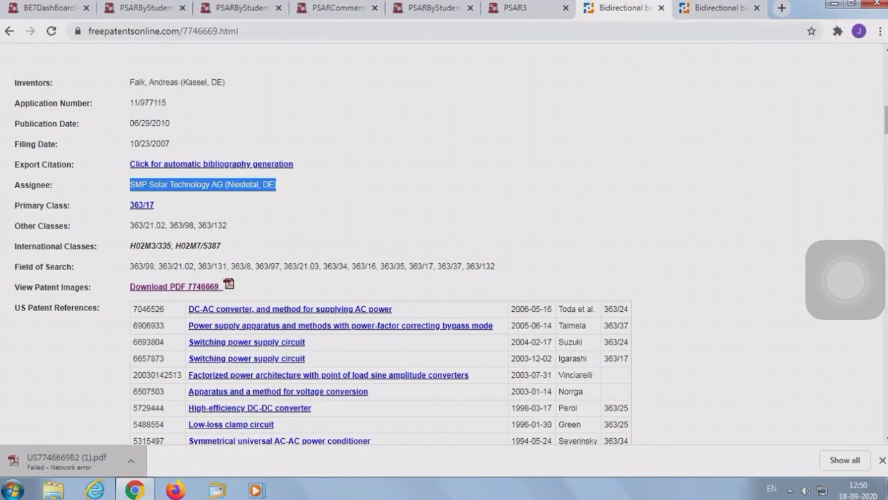
scroll(319, 243, down, 10)
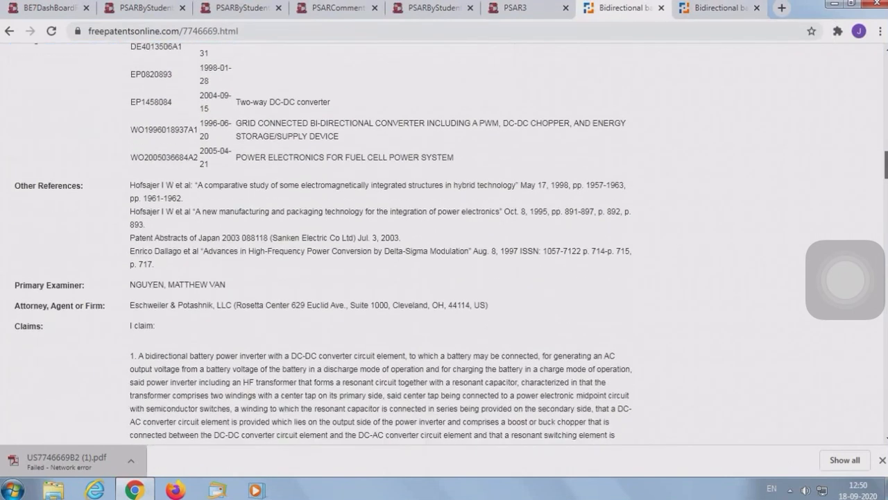
scroll(319, 243, down, 10)
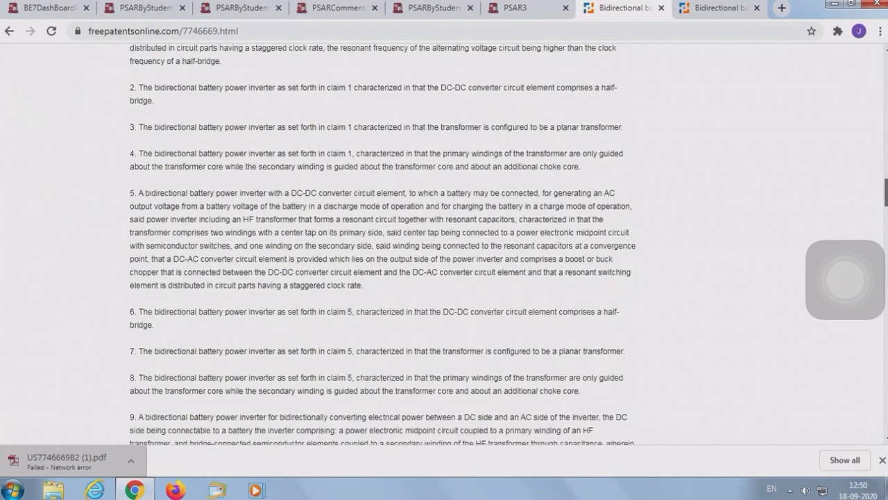
scroll(871, 182, up, 6)
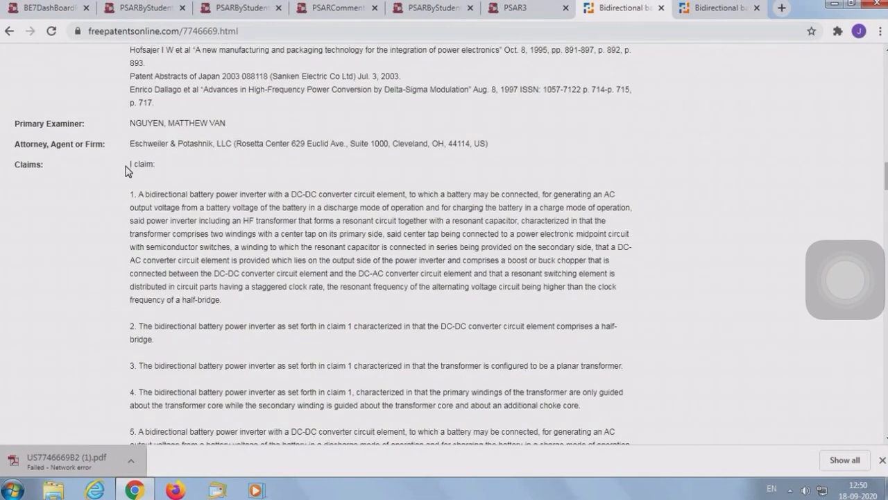
drag(131, 166, 161, 171)
drag(886, 182, 886, 254)
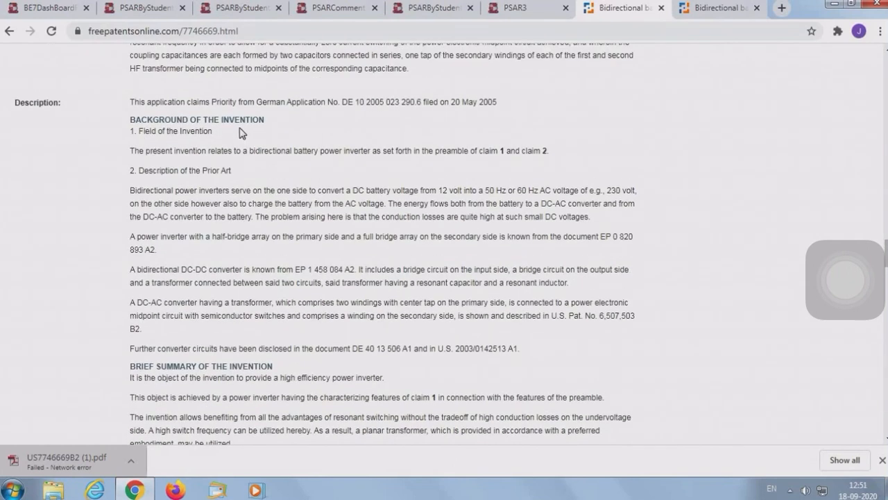
drag(139, 171, 228, 172)
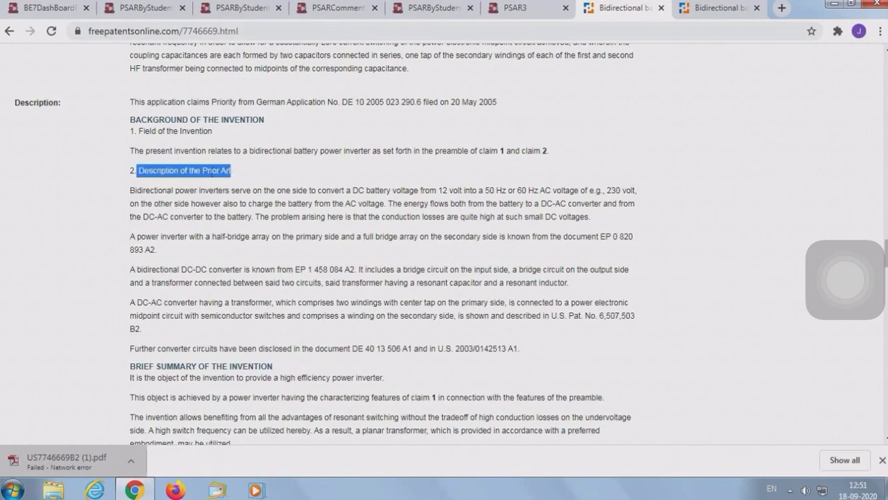
drag(132, 190, 234, 315)
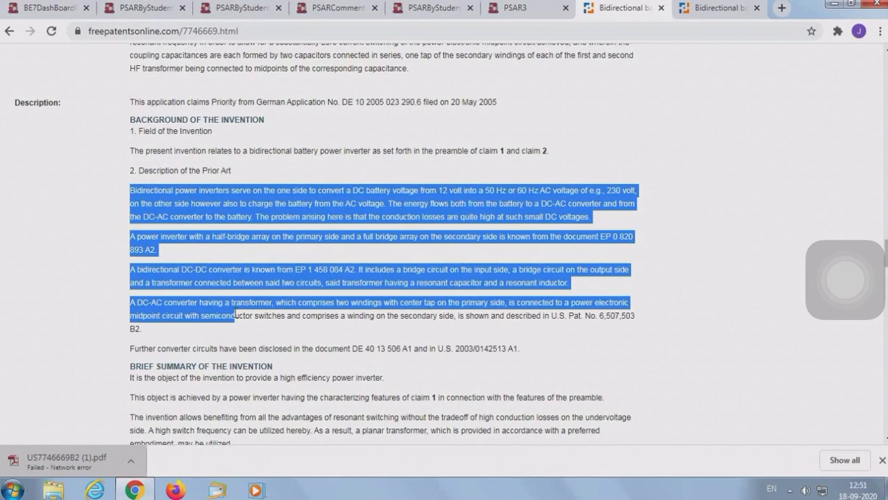
Return to the Part III form and highlight the Summary of Invention and Brief about Invention labels
click(531, 8)
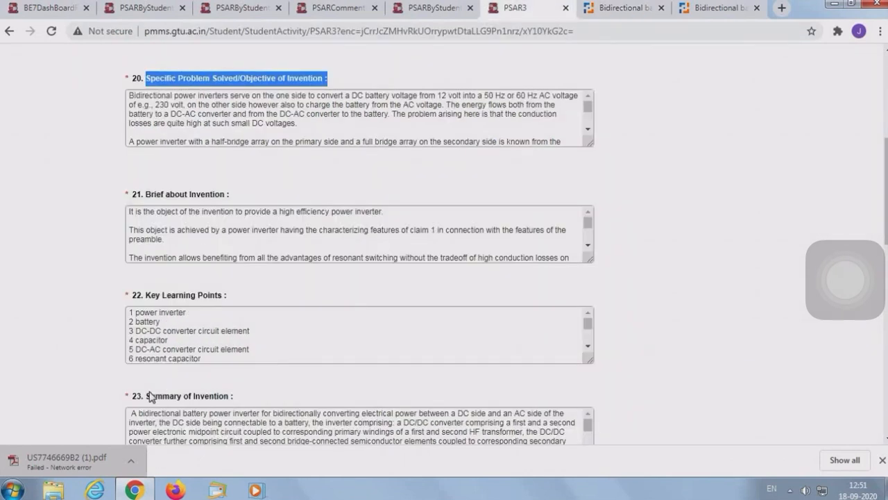
drag(147, 395, 232, 398)
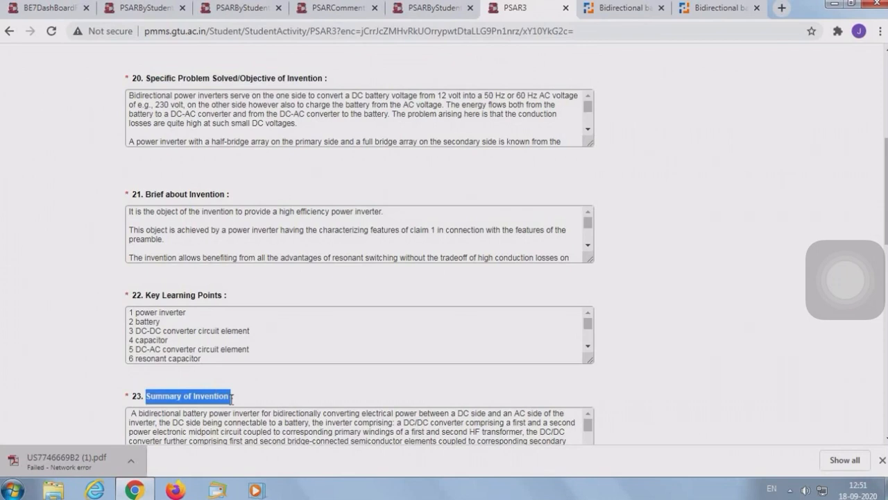
drag(144, 197, 236, 201)
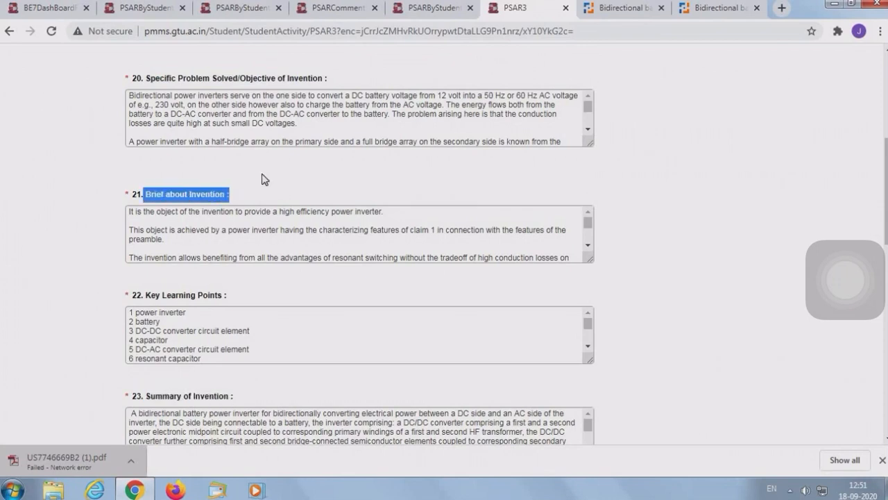
Highlight the resonant-switching and planar-transformer paragraphs under Brief Summary of the Invention on the patent page, and compare with the Part III form
click(721, 8)
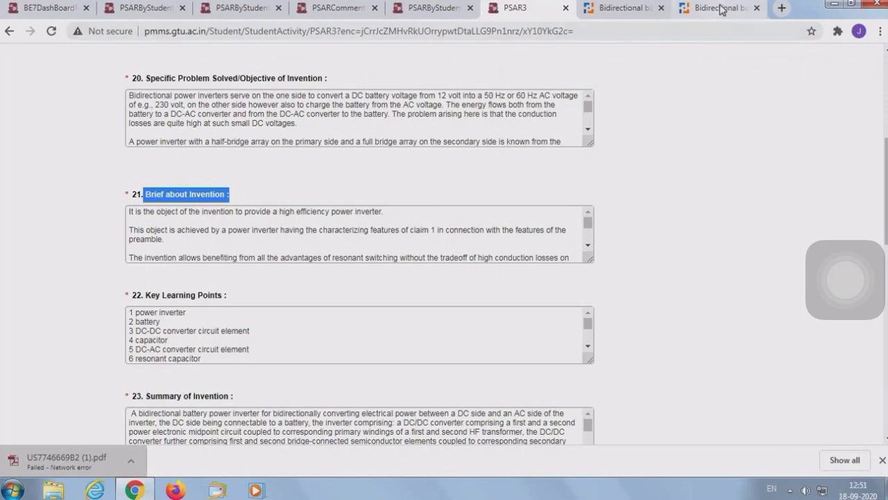
click(636, 7)
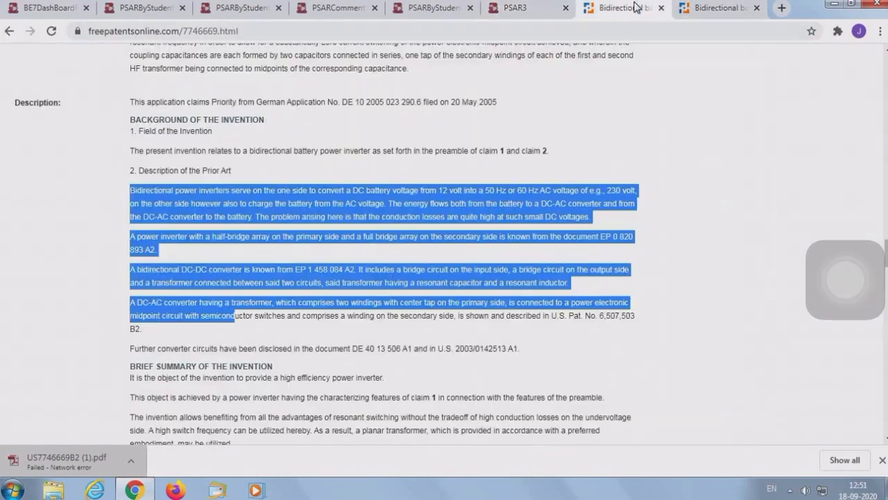
scroll(161, 205, down, 5)
scroll(161, 205, up, 2)
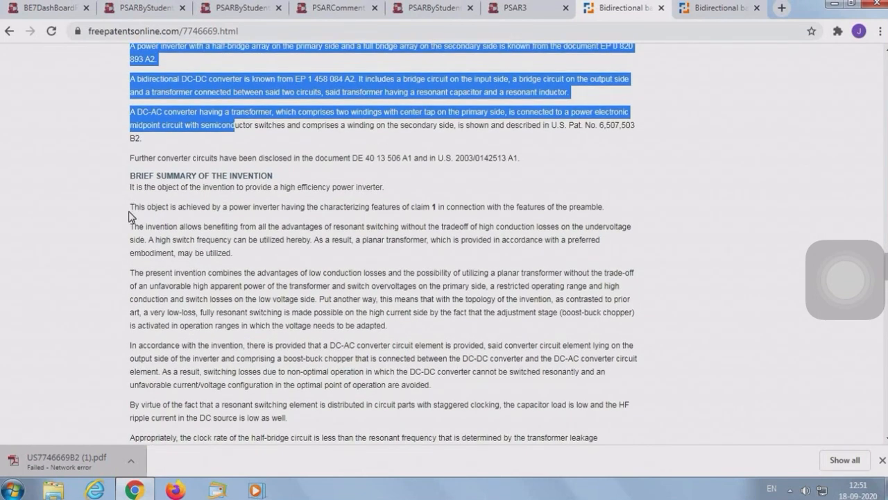
drag(130, 223, 222, 324)
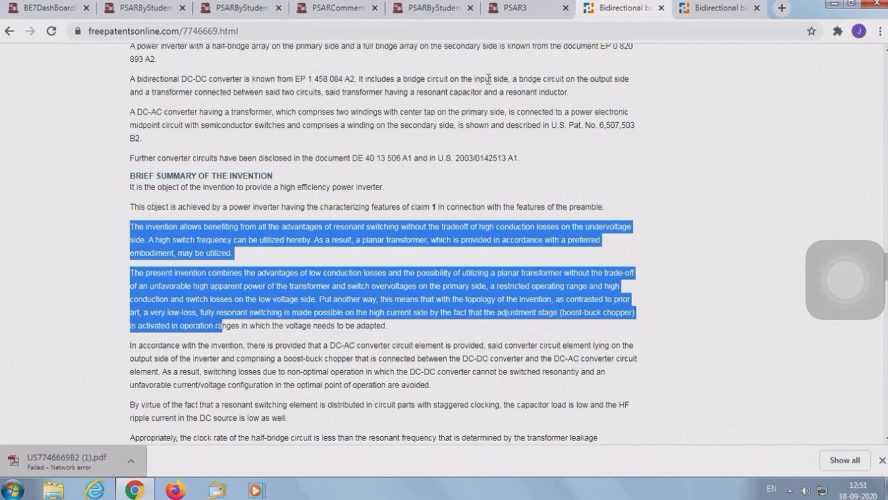
click(504, 9)
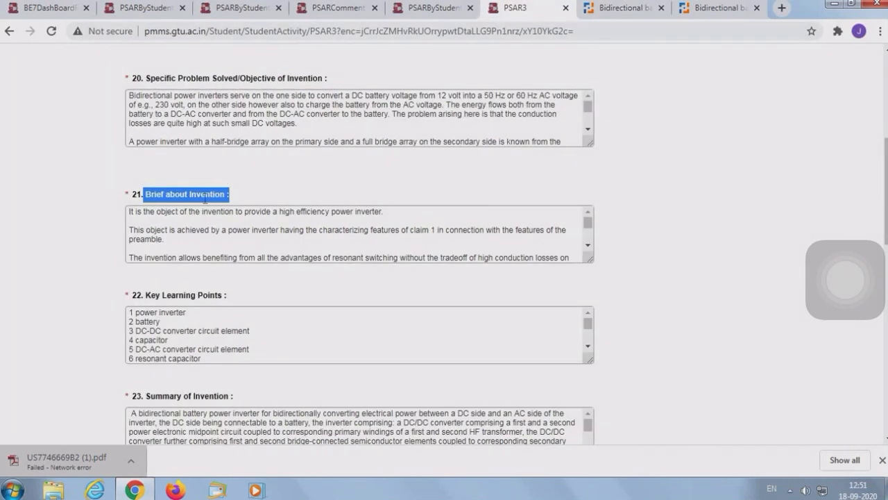
drag(886, 219, 886, 254)
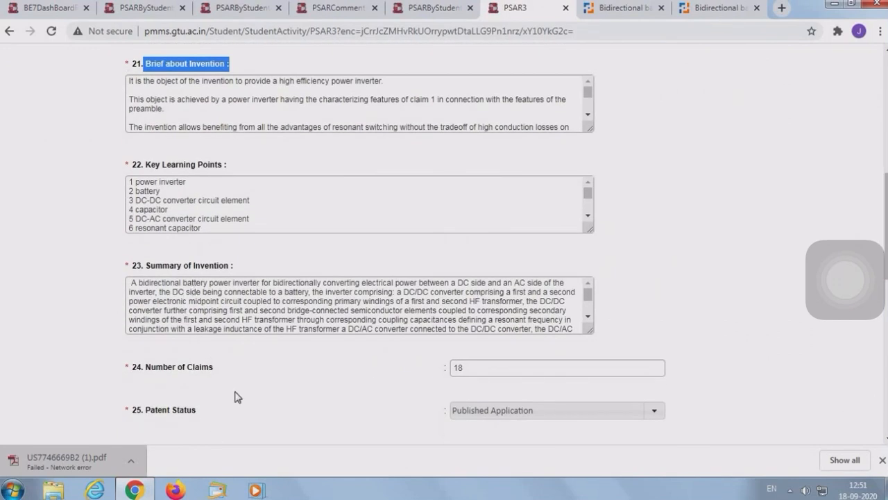
Find the List of Numerals at the end of the patent page's detailed description and highlight its first entries
click(706, 9)
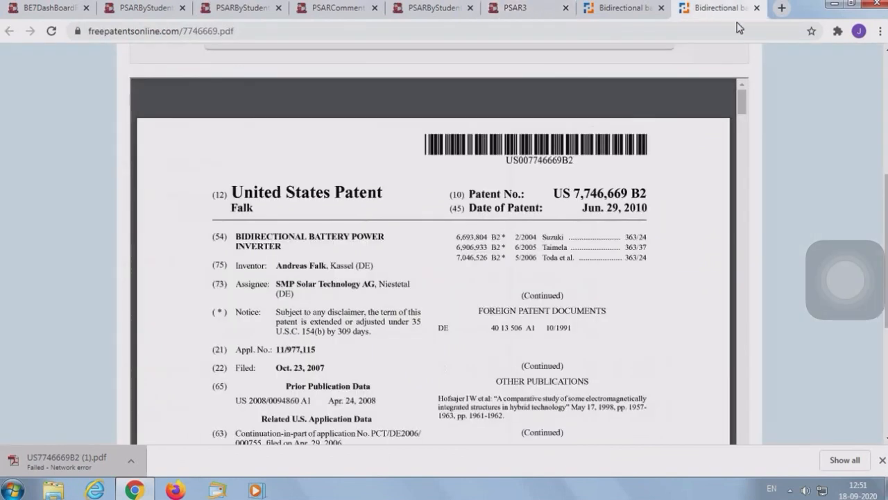
click(645, 14)
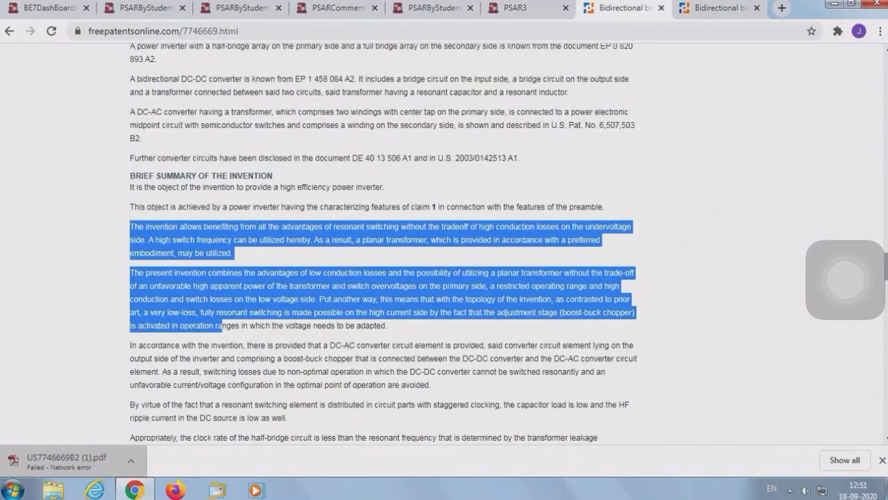
scroll(383, 243, down, 8)
scroll(454, 231, down, 3)
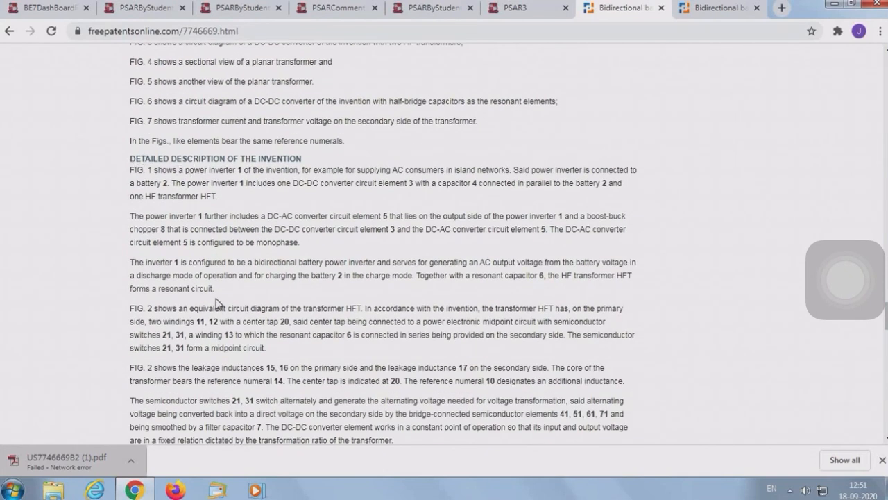
drag(886, 319, 886, 352)
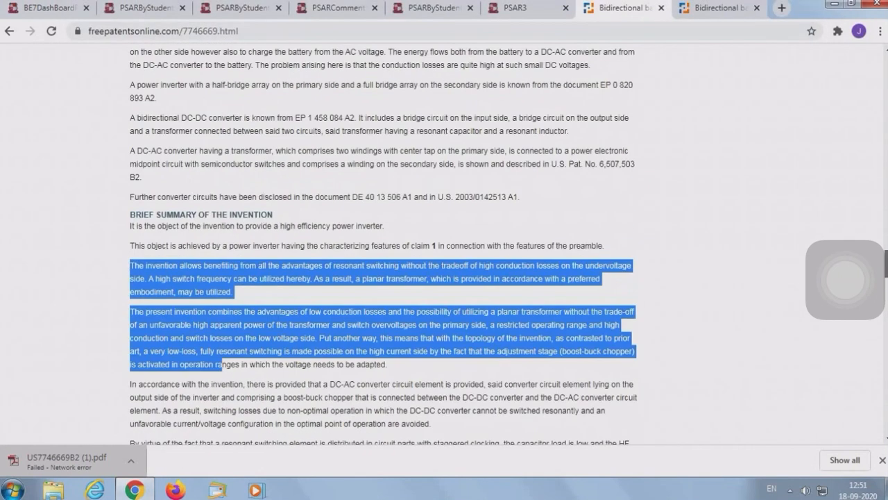
click(392, 195)
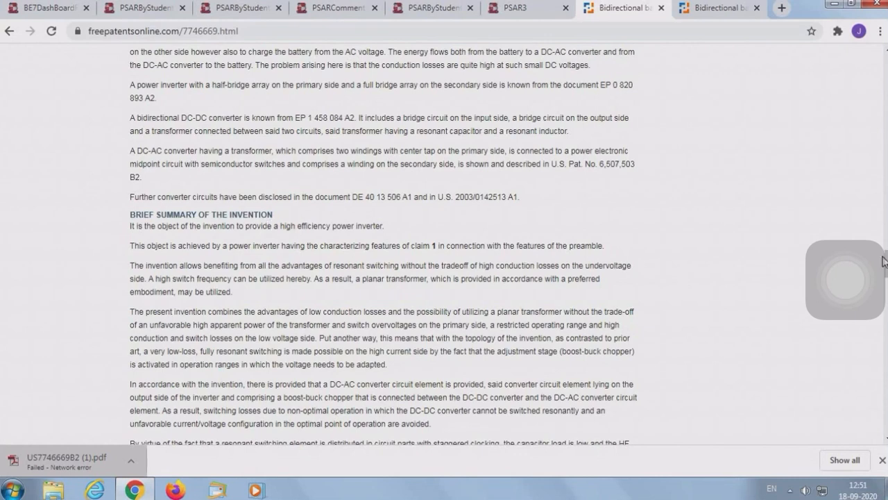
scroll(383, 243, down, 15)
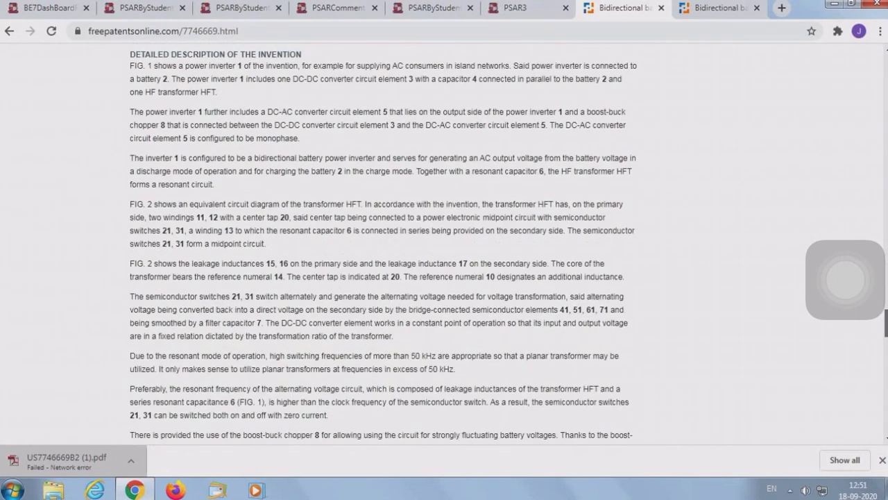
scroll(383, 243, down, 15)
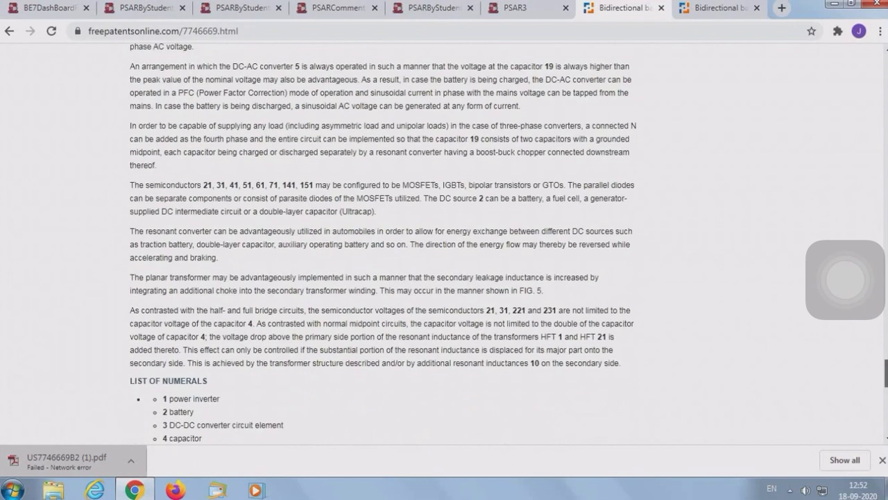
scroll(383, 243, down, 3)
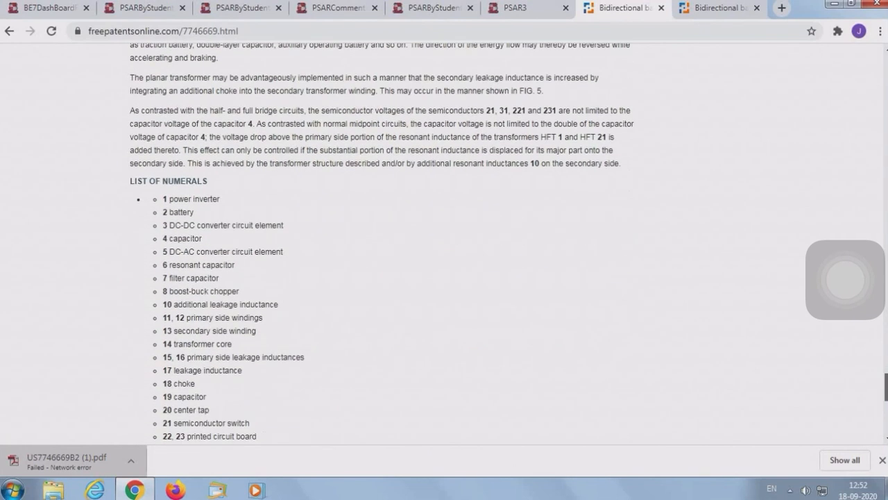
scroll(441, 278, down, 1)
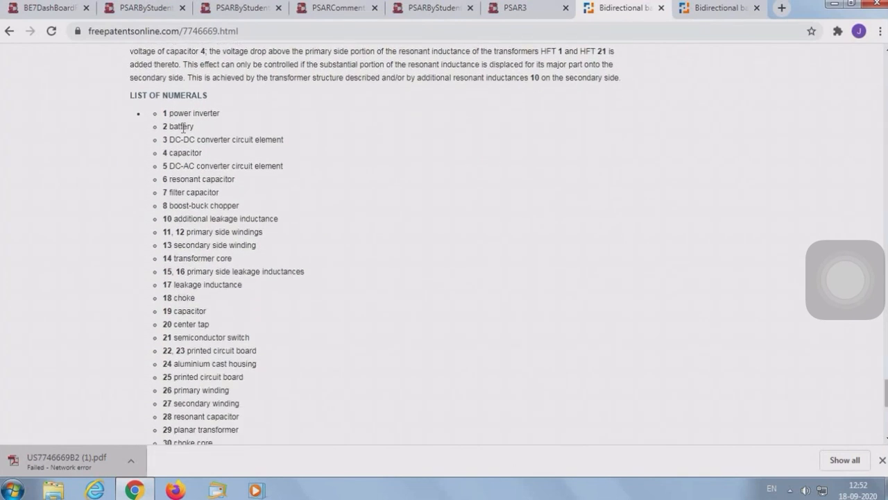
drag(183, 123, 223, 222)
click(361, 221)
mouse_move(886, 393)
mouse_down()
mouse_move(886, 411)
mouse_move(886, 401)
mouse_up()
Highlight the form's Number of Claims label, and check the patent page's claims by highlighting the Claims heading and number 18
click(529, 8)
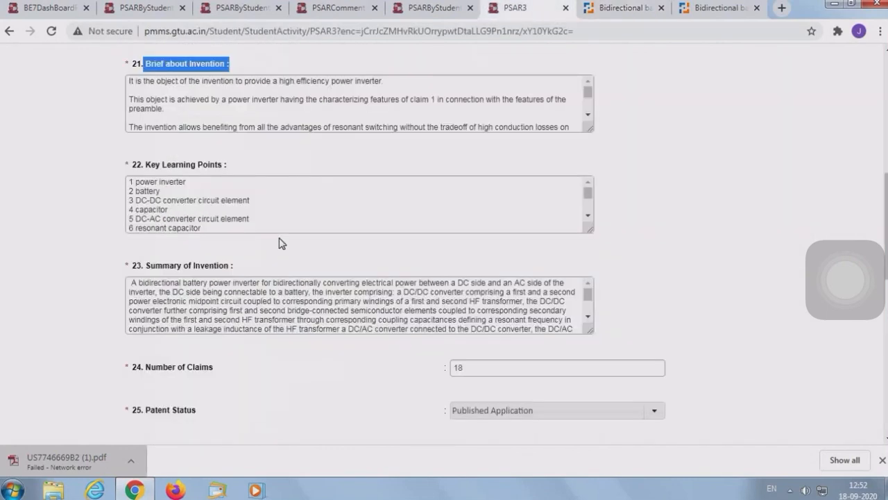
drag(146, 367, 234, 381)
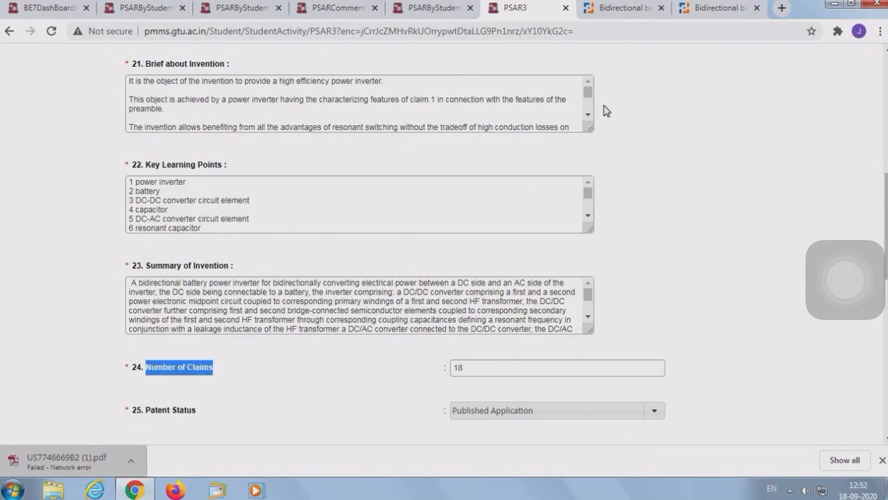
click(721, 14)
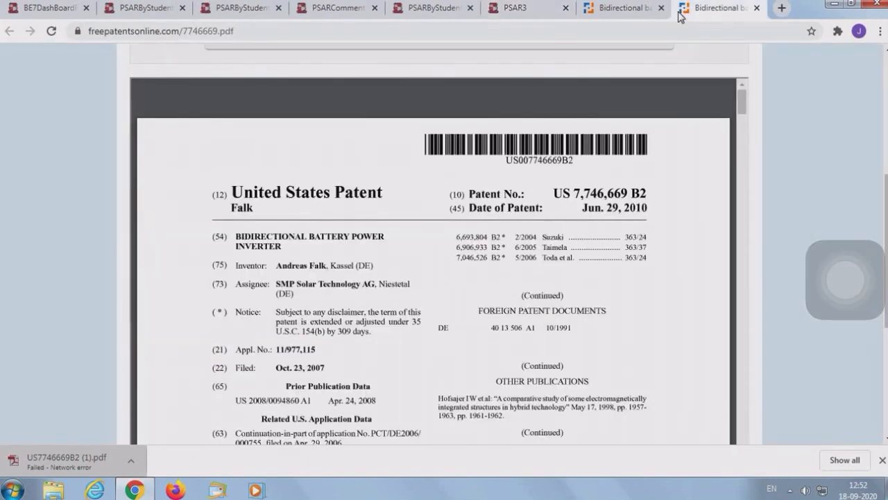
click(632, 12)
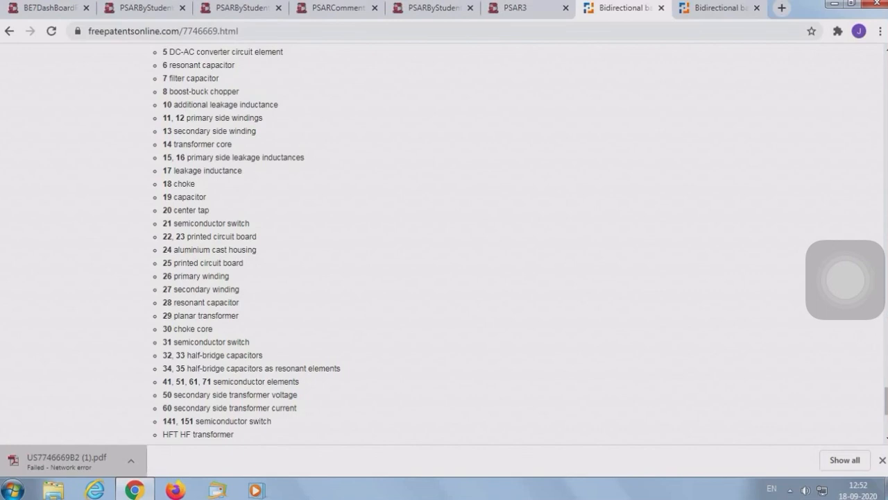
drag(886, 408, 884, 181)
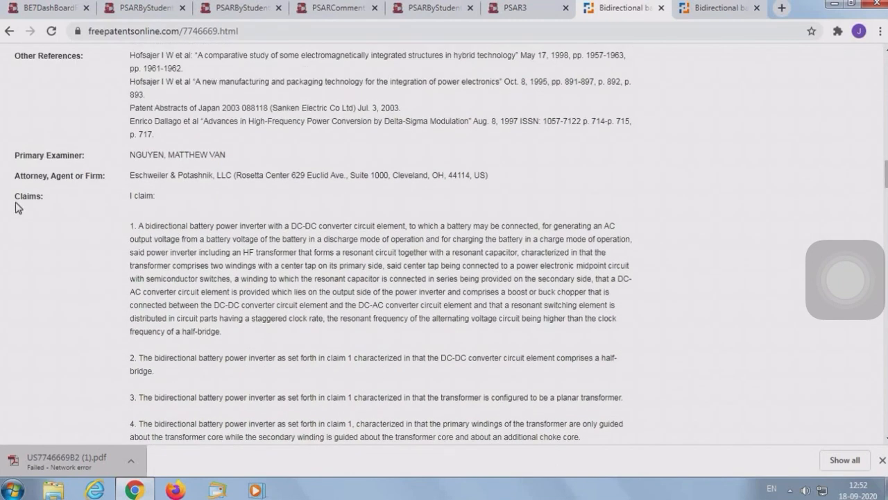
drag(16, 196, 55, 209)
drag(885, 177, 885, 244)
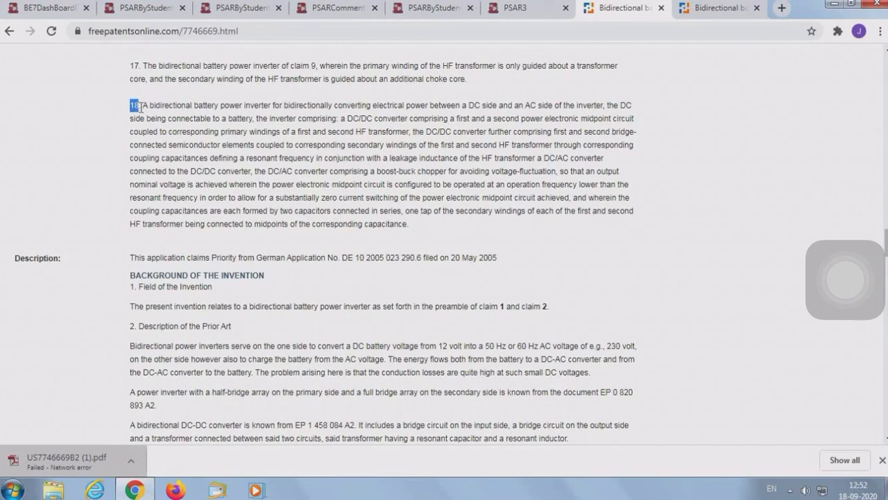
Check the Number of Claims value of 18 in the form and set Patent Status to Published Application
click(516, 9)
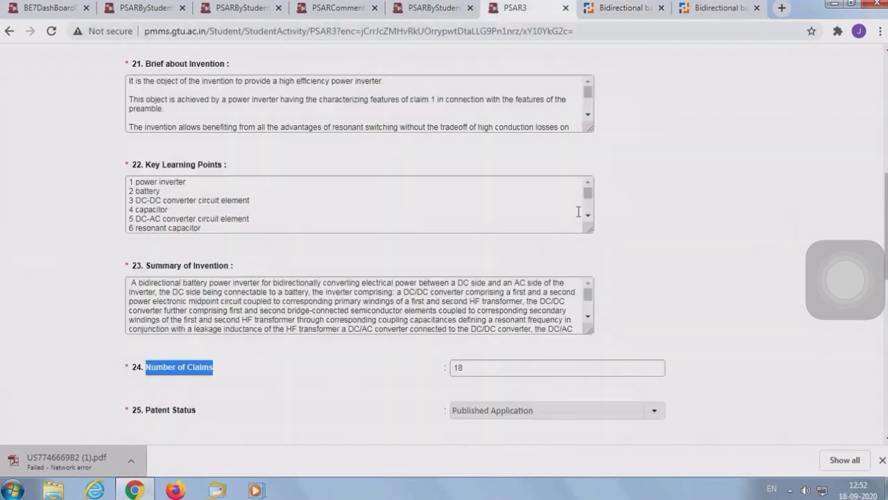
double_click(481, 368)
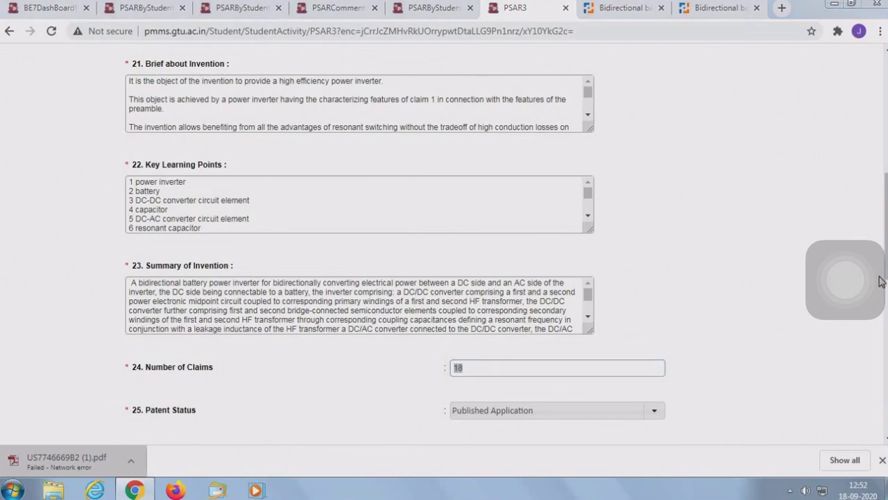
scroll(447, 321, down, 2)
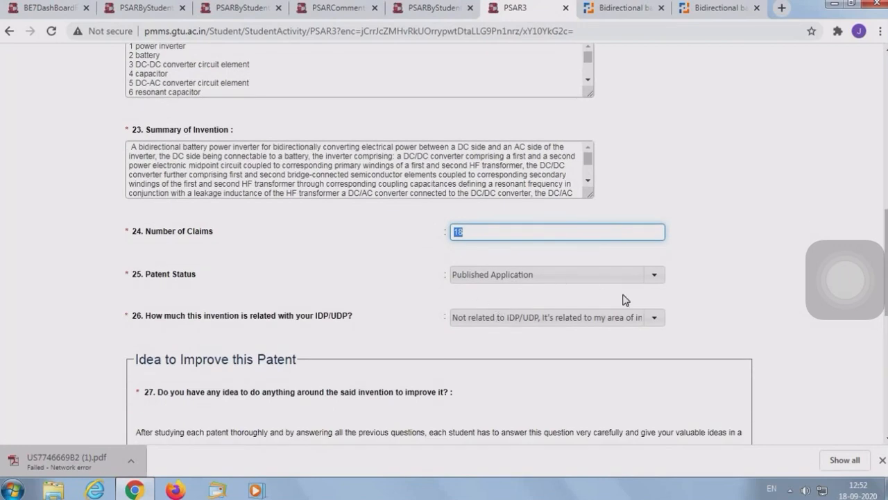
click(660, 278)
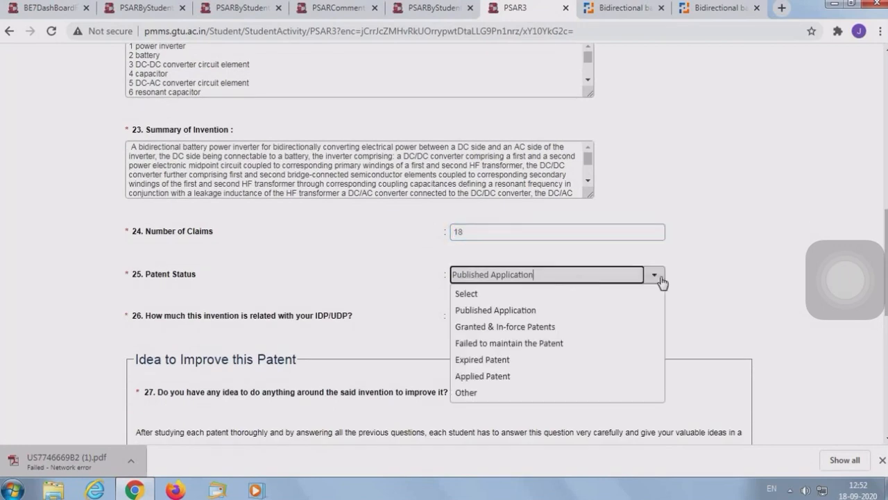
click(509, 313)
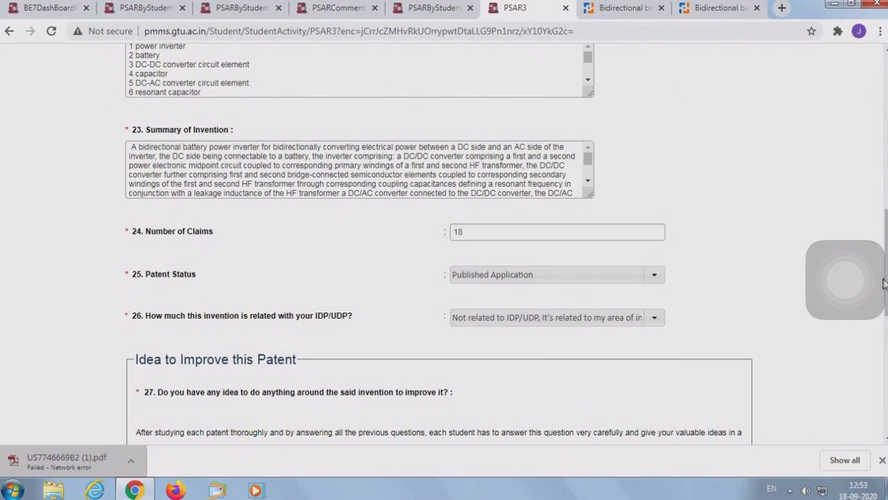
Answer question 26 on the IDP/UDP relation with "Not related to IDP/UDP, It's related to my area of interest"
drag(886, 283, 887, 319)
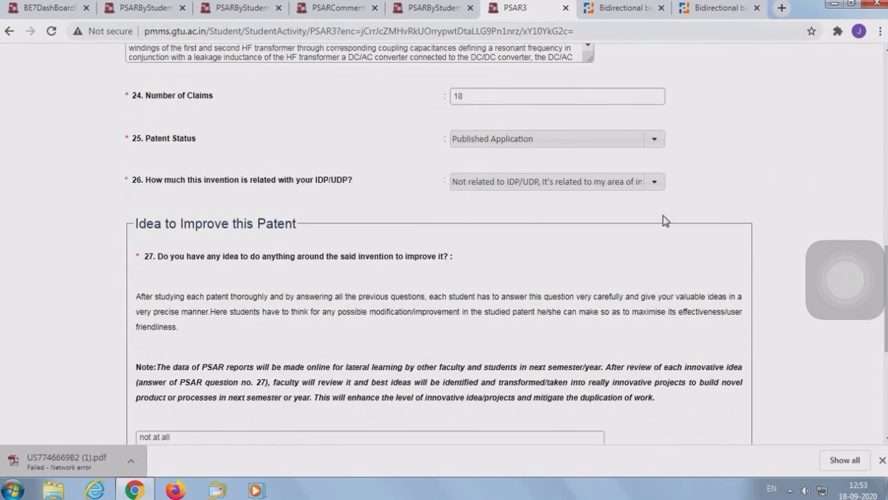
click(655, 181)
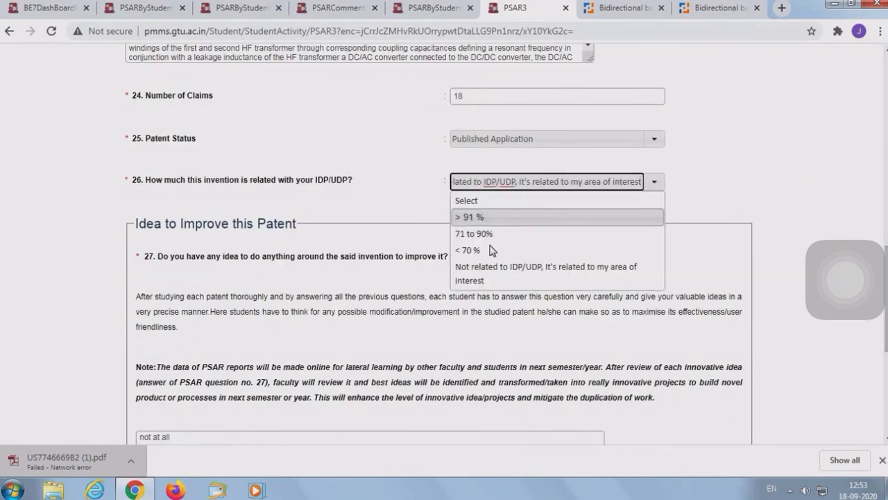
click(622, 280)
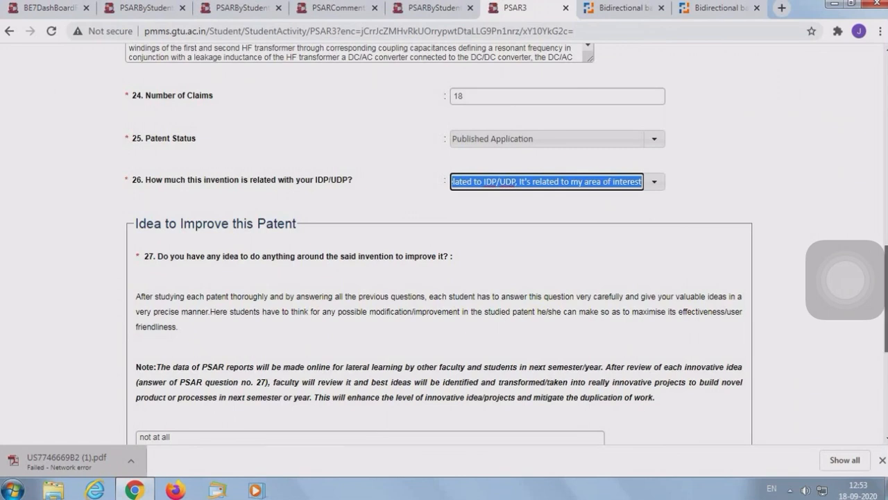
Review the question 27 answer on improving the patent and the submission notes at the end of the form
drag(886, 297, 886, 331)
key(Tab)
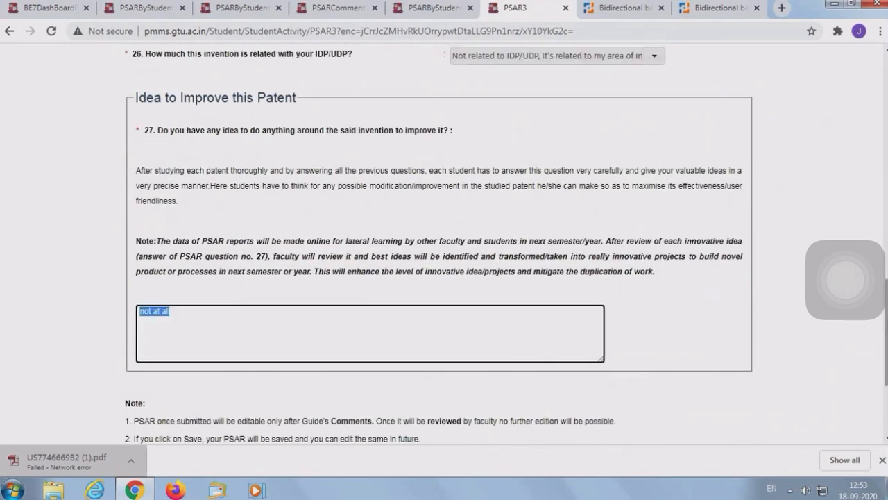
drag(886, 319, 886, 363)
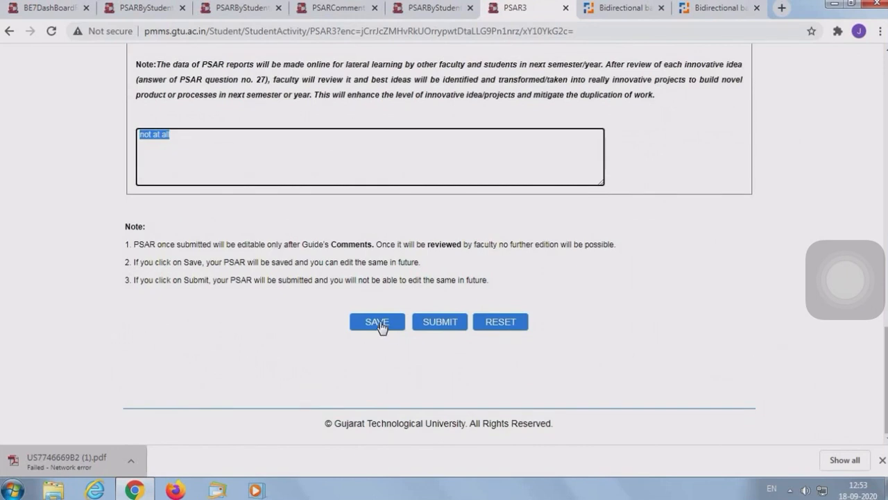